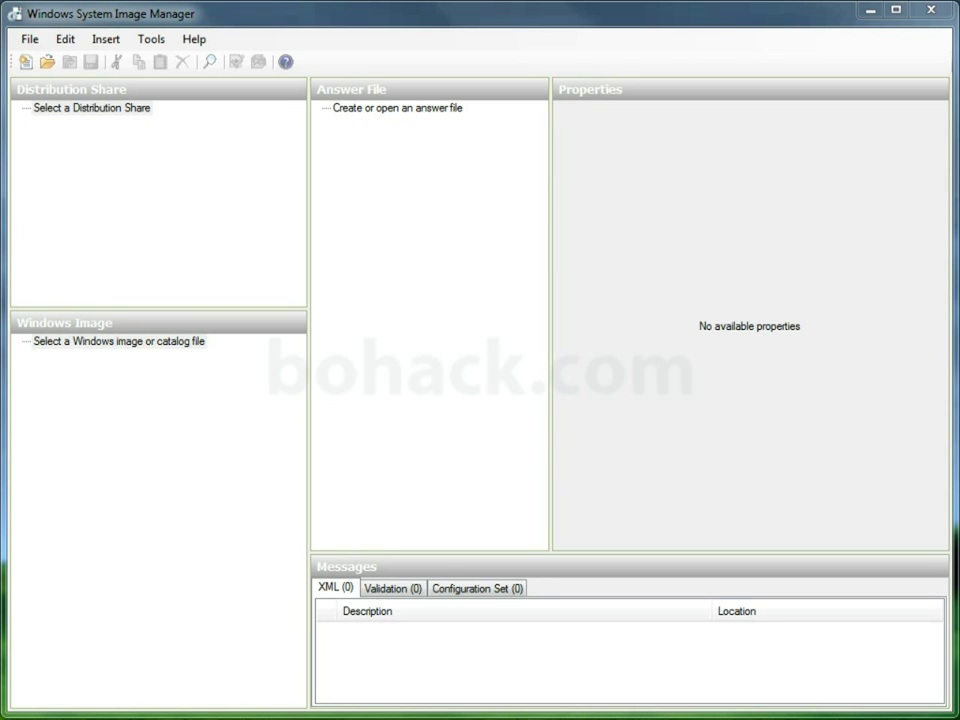
# - Load the Windows 7 ENTERPRISE image from install.wim and expand its Components list
pyautogui.rightClick(172, 342)
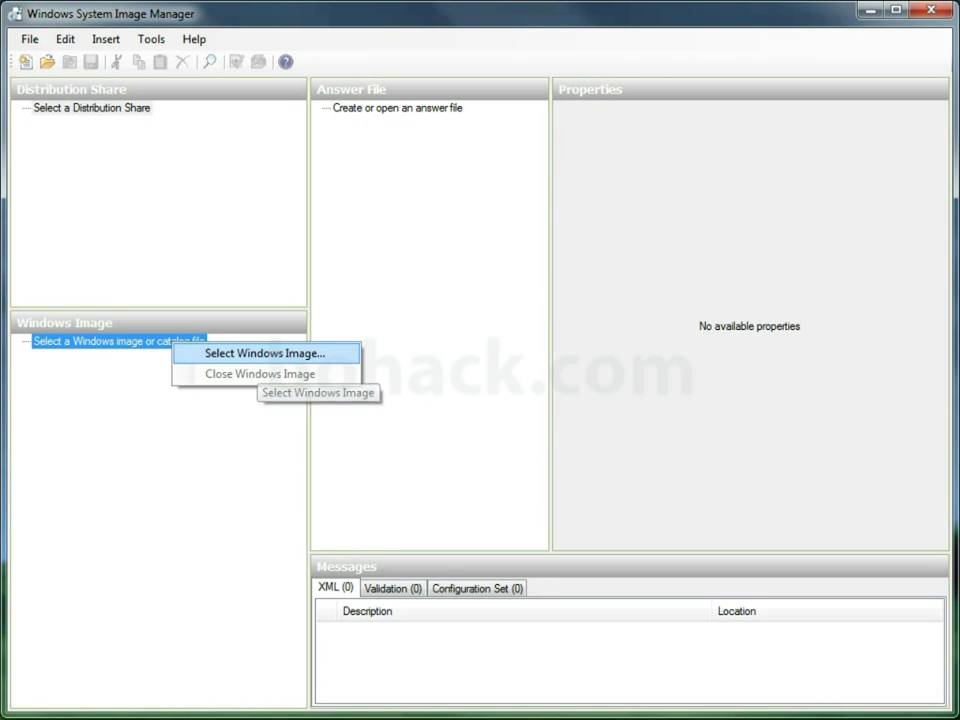
pyautogui.click(265, 353)
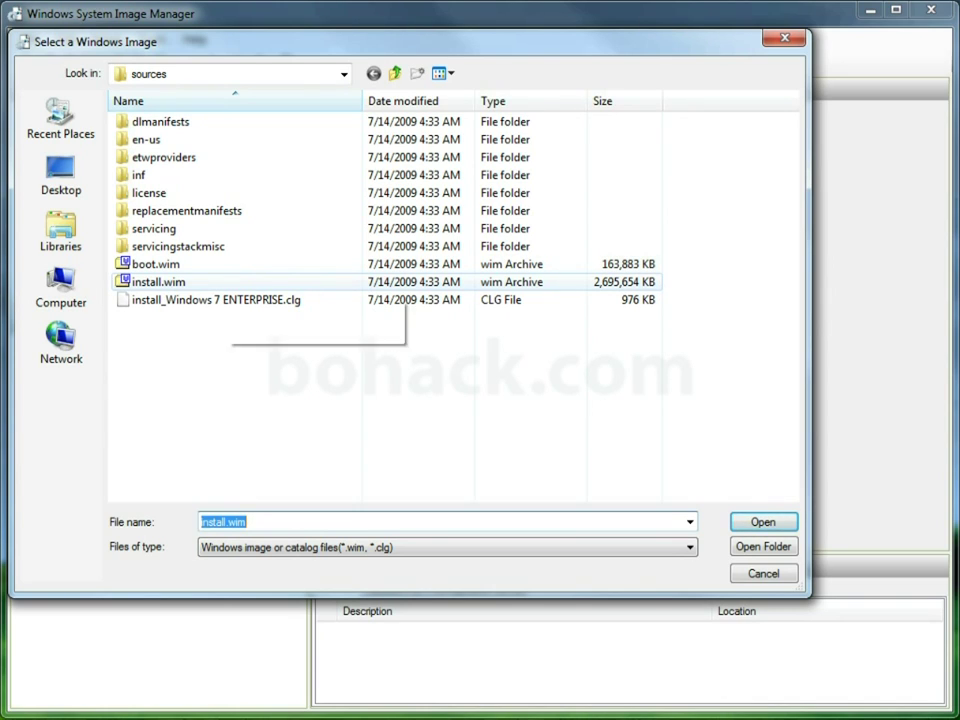
pyautogui.click(230, 282)
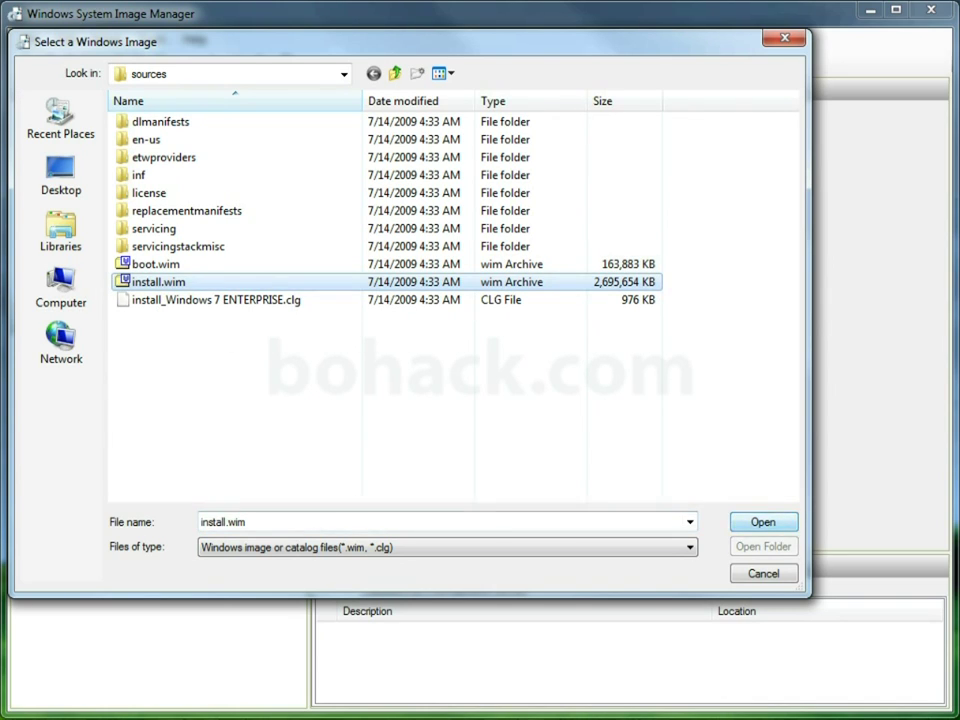
pyautogui.press('Return')
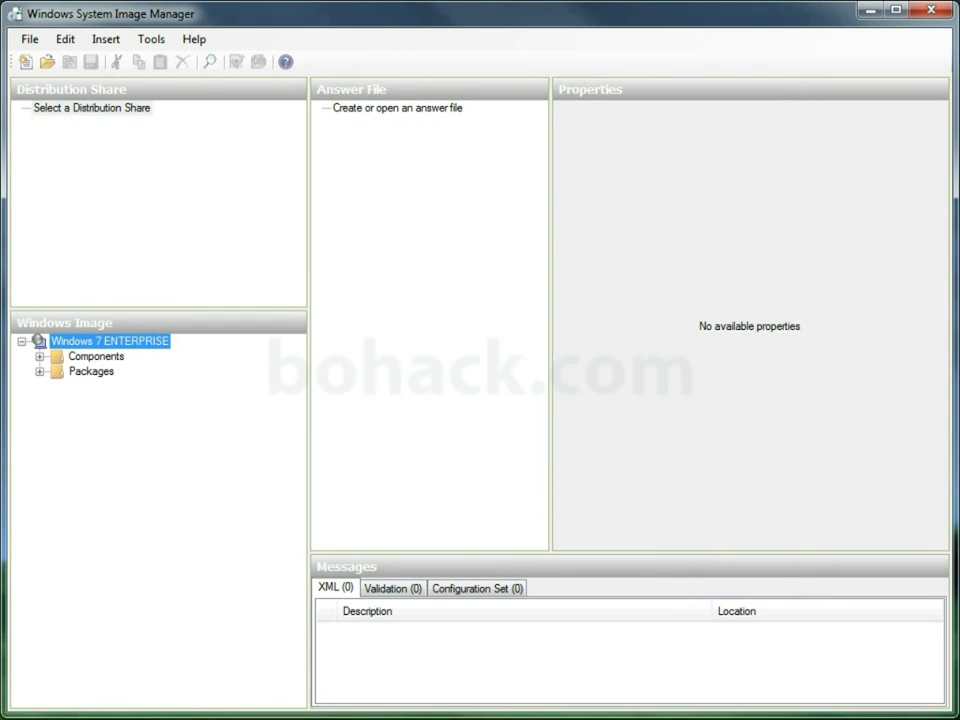
pyautogui.doubleClick(96, 356)
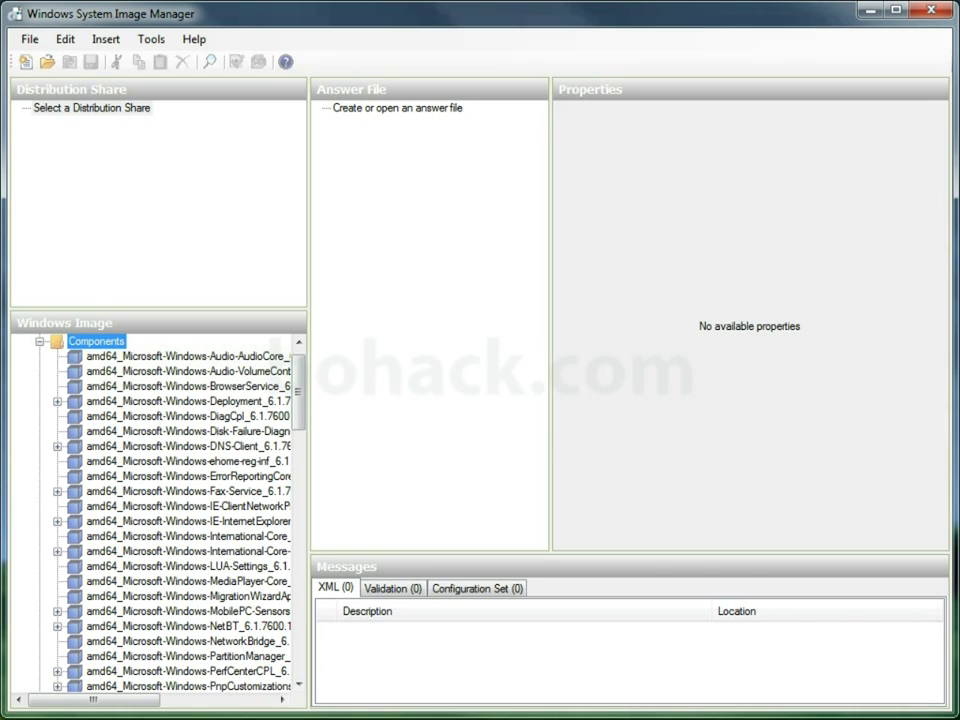
# - Select the empty answer file placeholder and widen the answer file pane
pyautogui.click(397, 107)
pyautogui.moveTo(551, 300); pyautogui.dragTo(653, 300)
pyautogui.rightClick(450, 108)
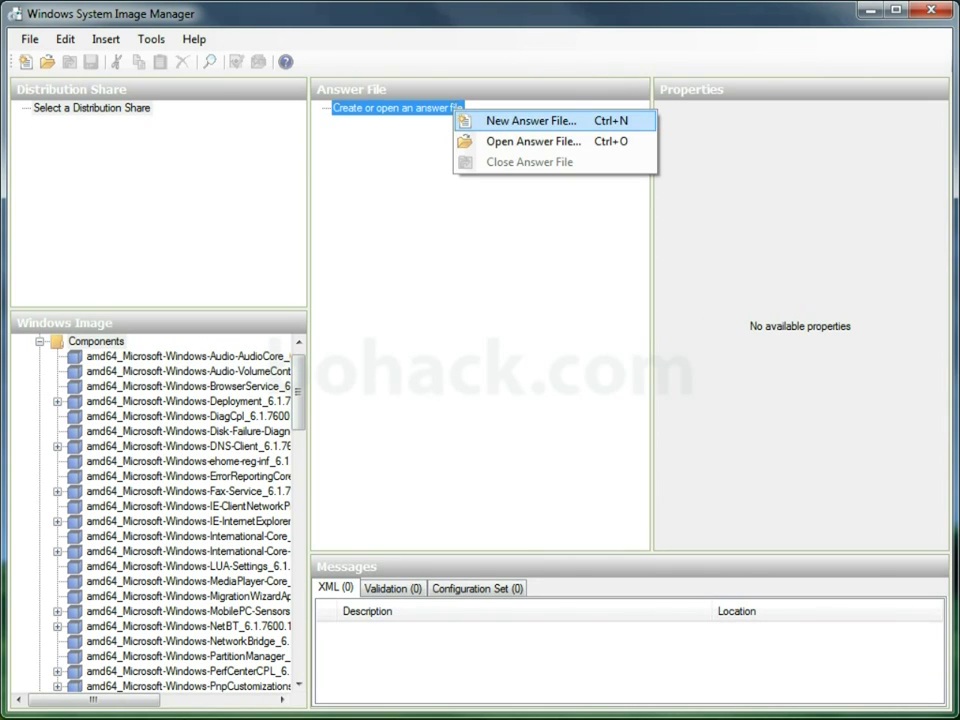
# - Create a new Untitled answer file and widen the properties pane
pyautogui.click(505, 120)
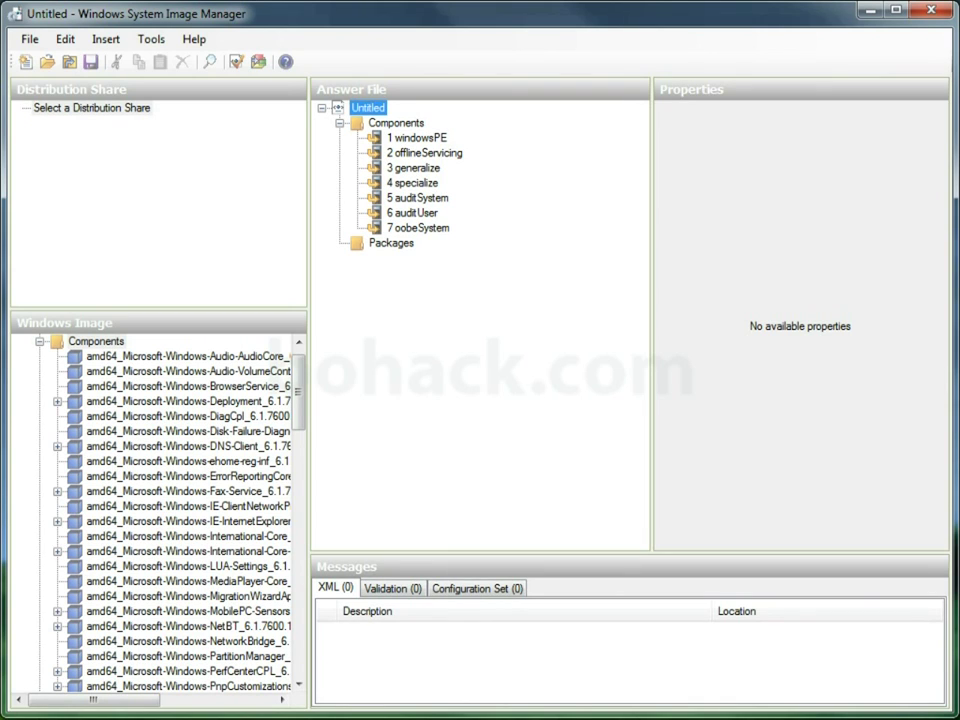
pyautogui.moveTo(653, 300); pyautogui.dragTo(512, 300)
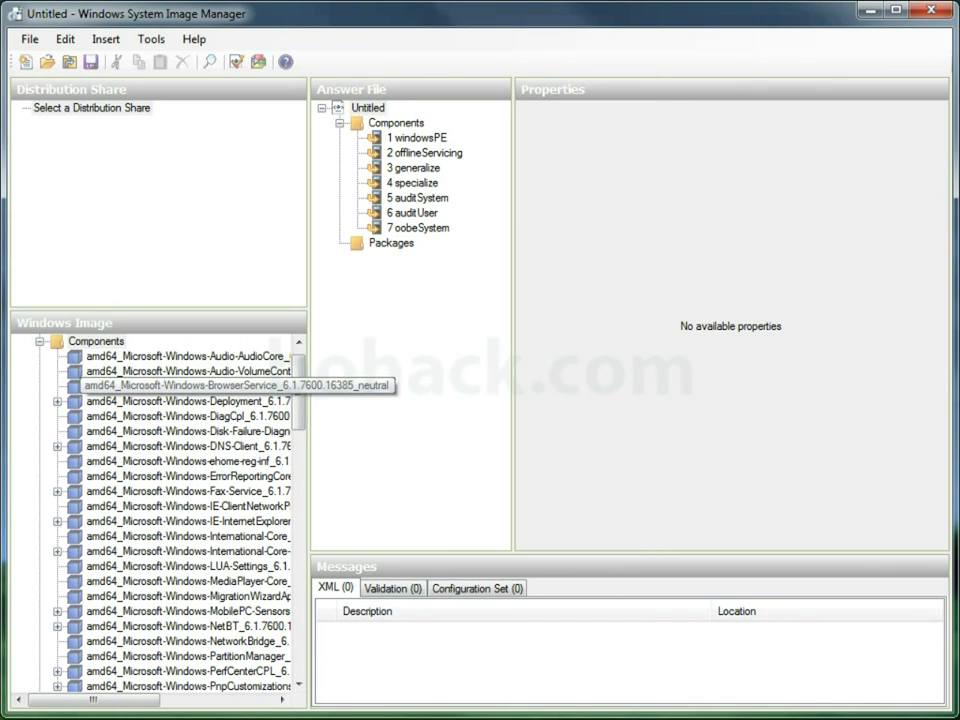
pyautogui.click(367, 107)
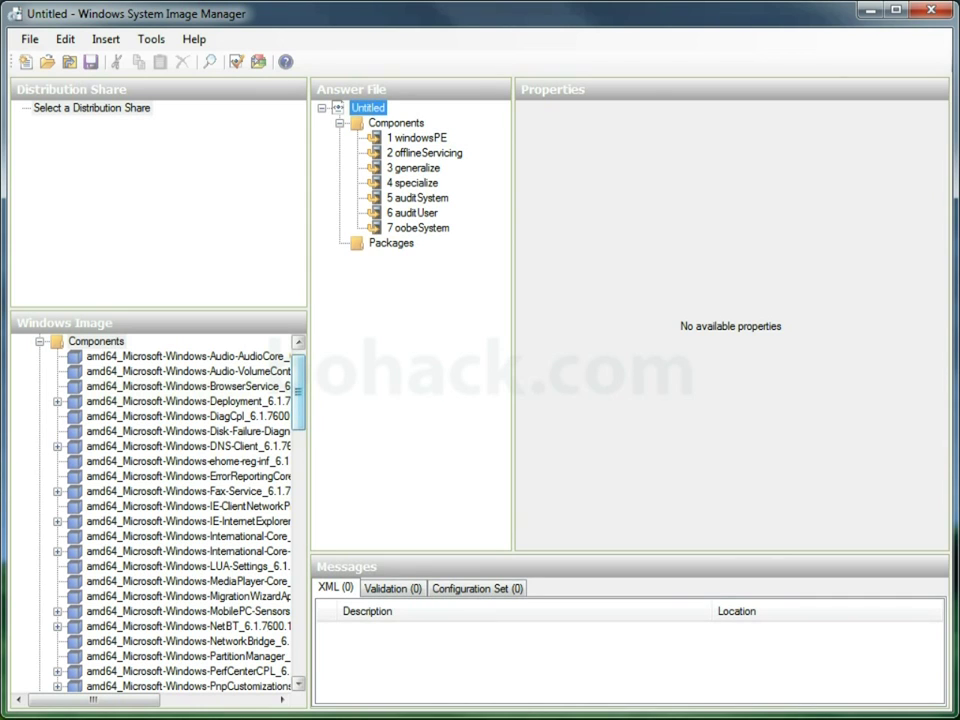
# - Add the International-Core component to the 7 oobeSystem pass
pyautogui.moveTo(298, 390); pyautogui.dragTo(298, 400)
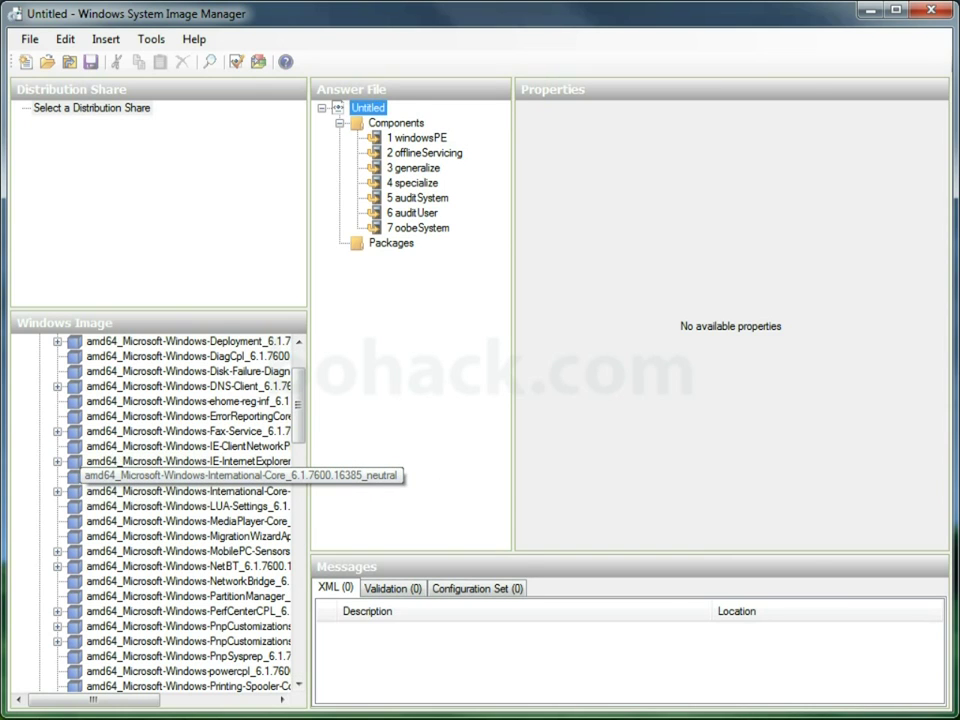
pyautogui.click(160, 476)
pyautogui.rightClick(240, 477)
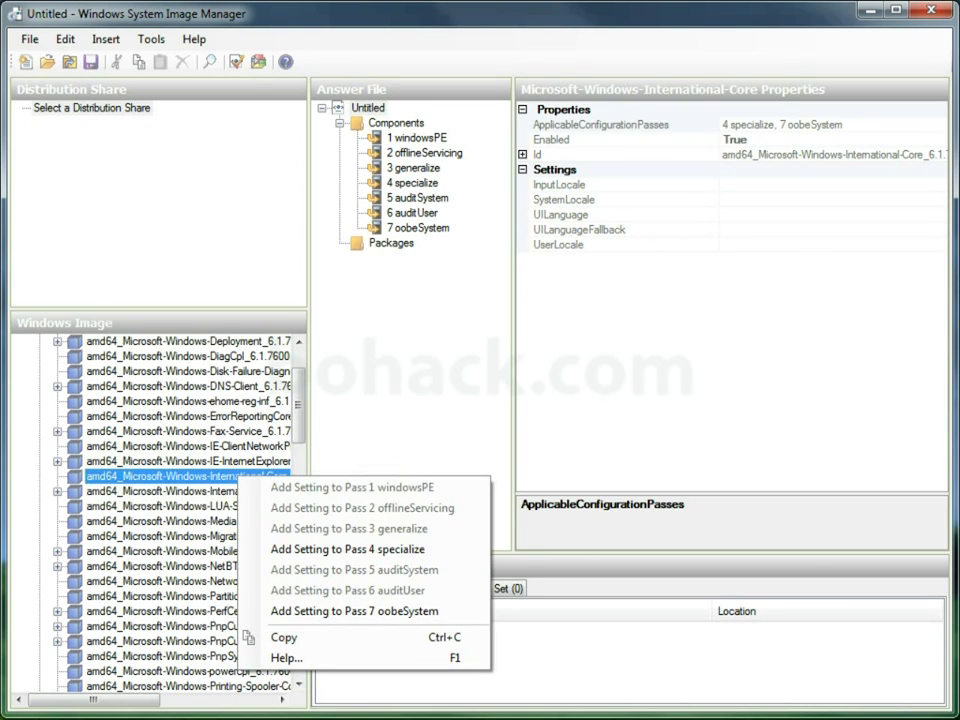
pyautogui.click(355, 610)
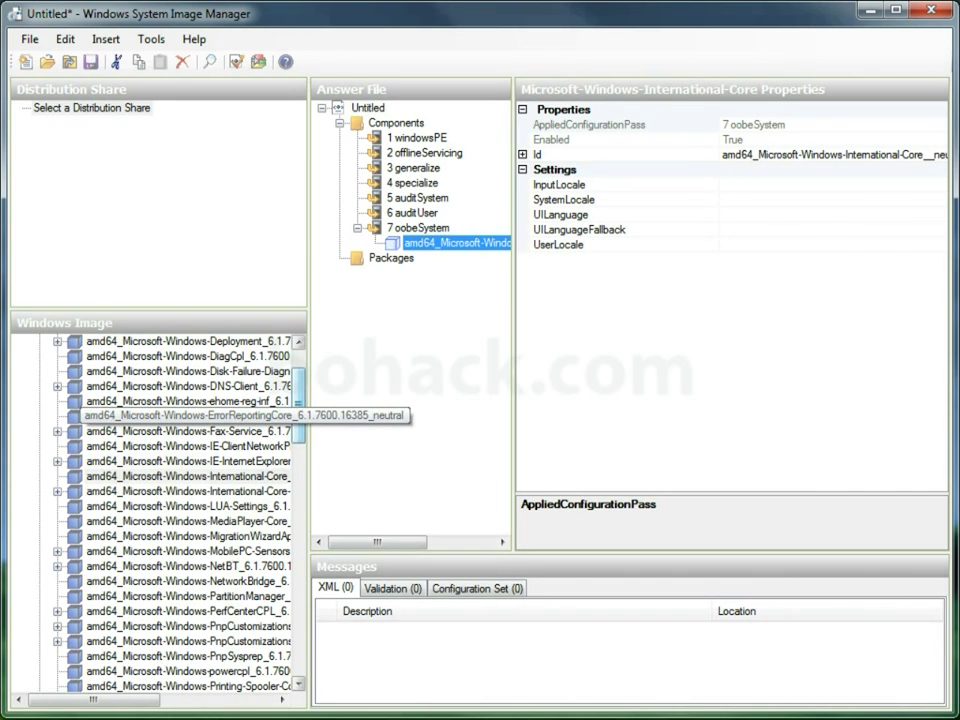
# - Add Shell-Setup to pass 7 oobeSystem and pass 4 specialize
pyautogui.scroll(-6, 155, 515)
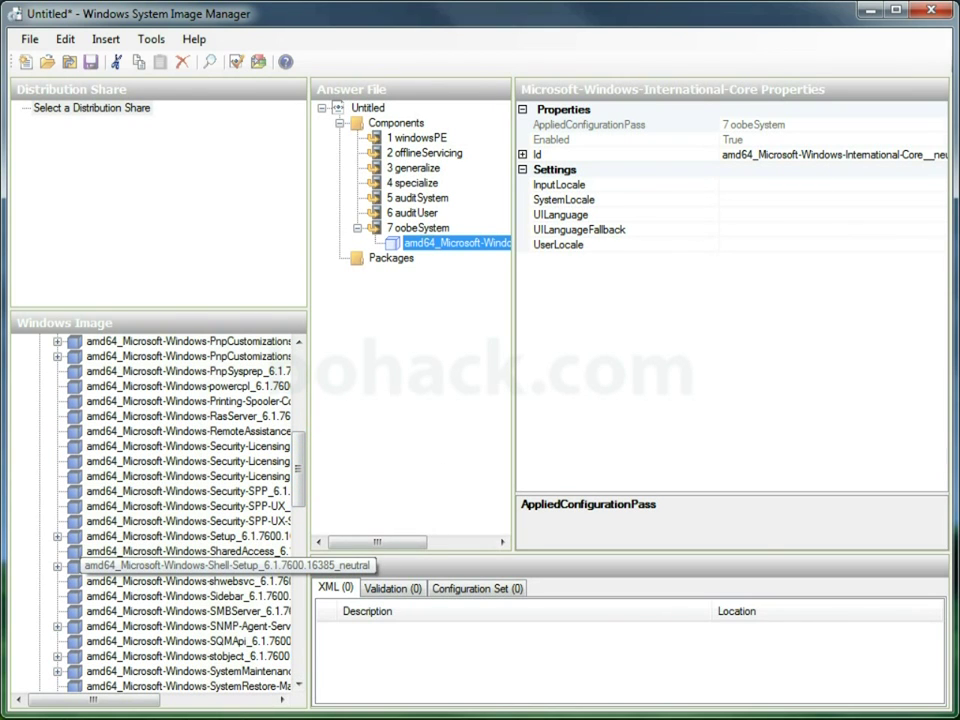
pyautogui.click(240, 566)
pyautogui.rightClick(240, 566)
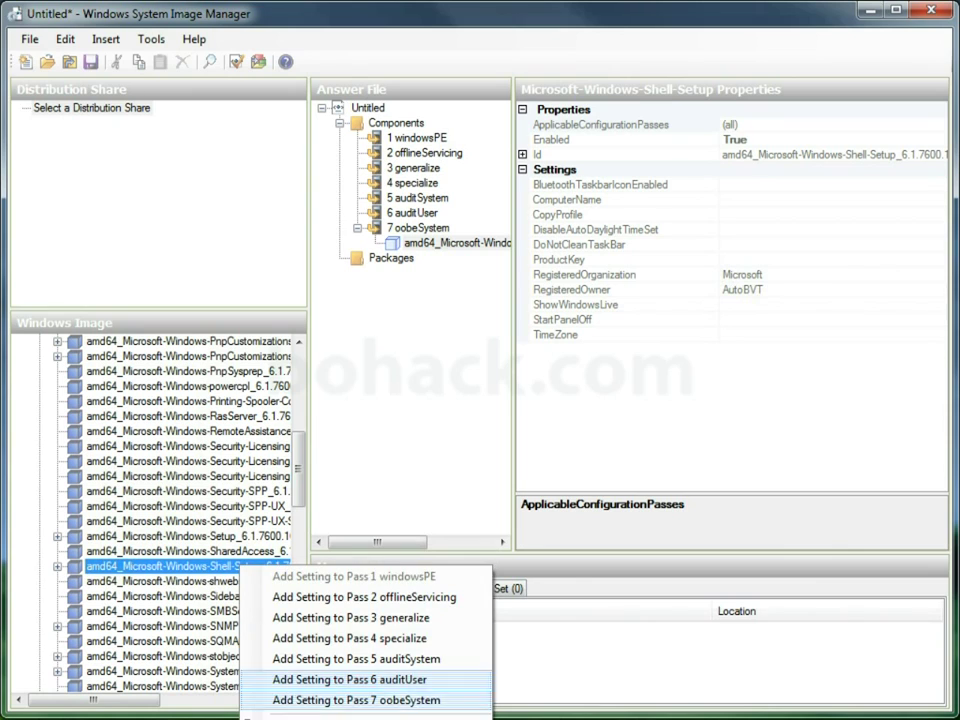
pyautogui.click(356, 700)
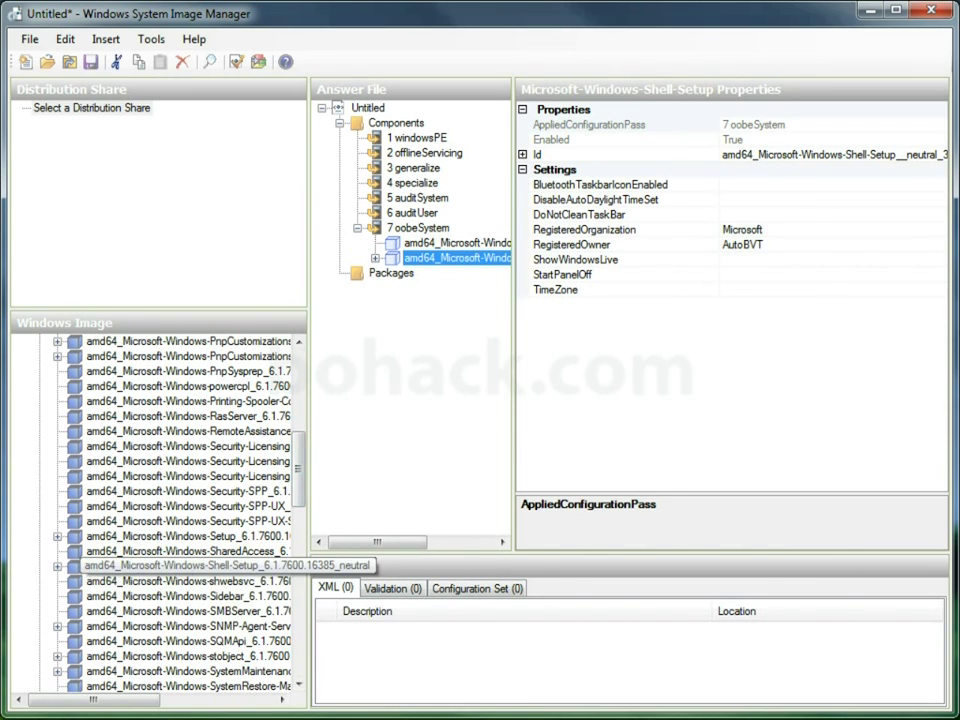
pyautogui.rightClick(240, 566)
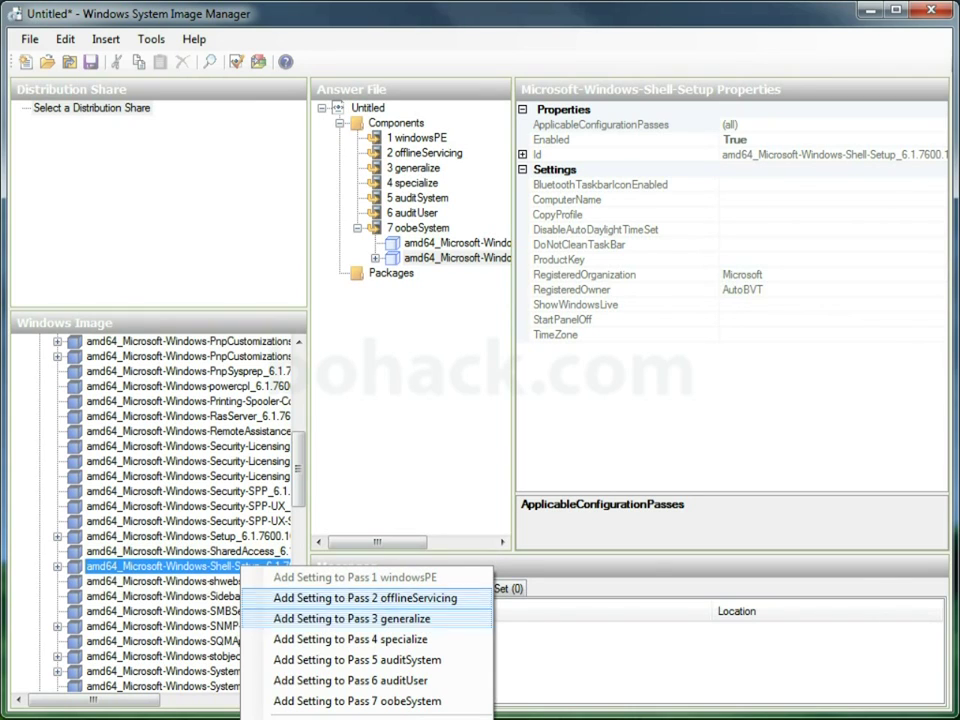
pyautogui.click(350, 639)
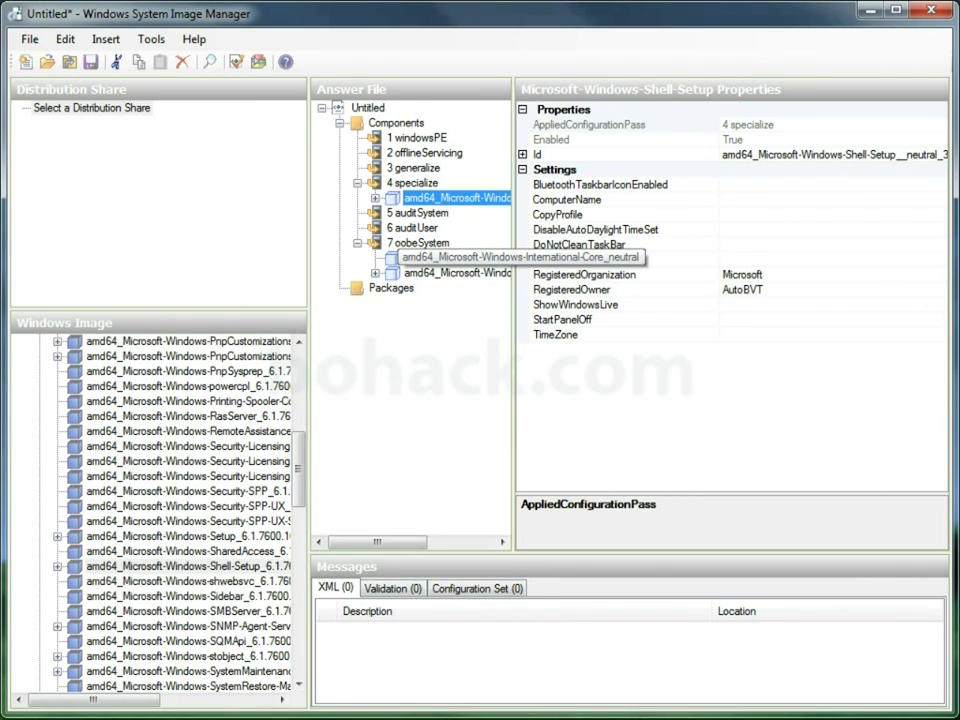
pyautogui.click(455, 257)
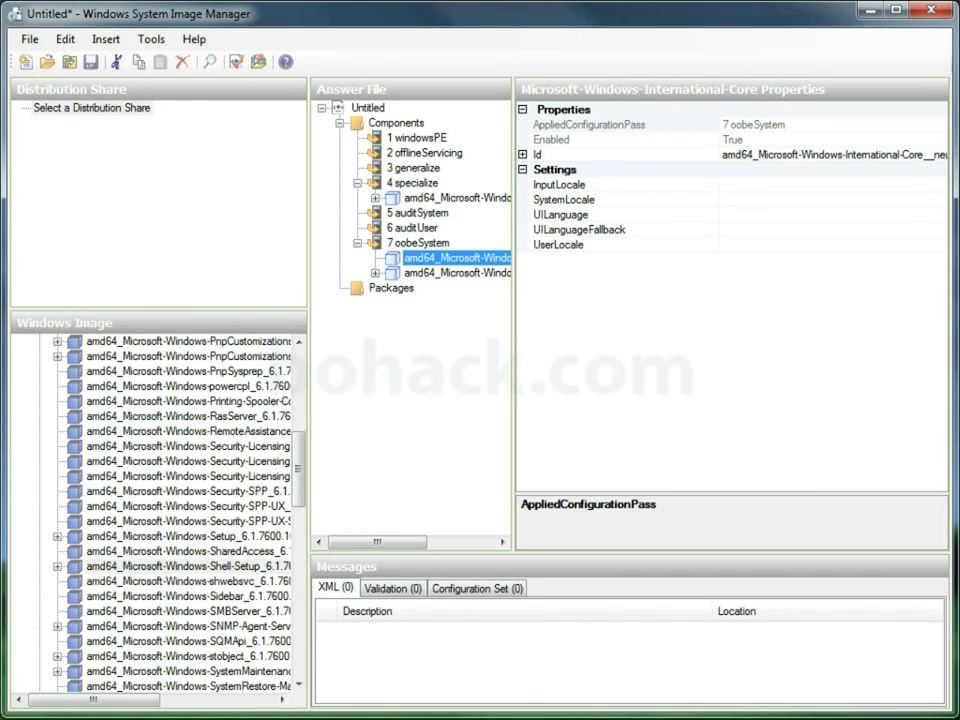
# - Set International-Core InputLocale and SystemLocale to en-US
pyautogui.click(740, 184)
pyautogui.write('e')
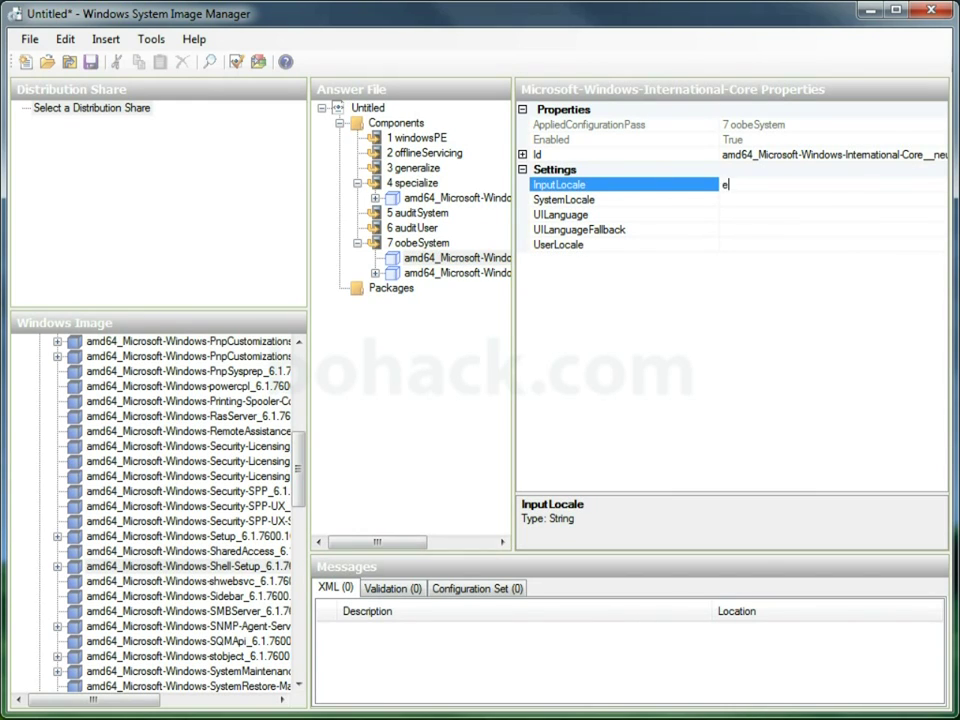
pyautogui.write('n-U')
pyautogui.press('BackSpace')
pyautogui.write('US')
pyautogui.click(740, 199)
pyautogui.write('en')
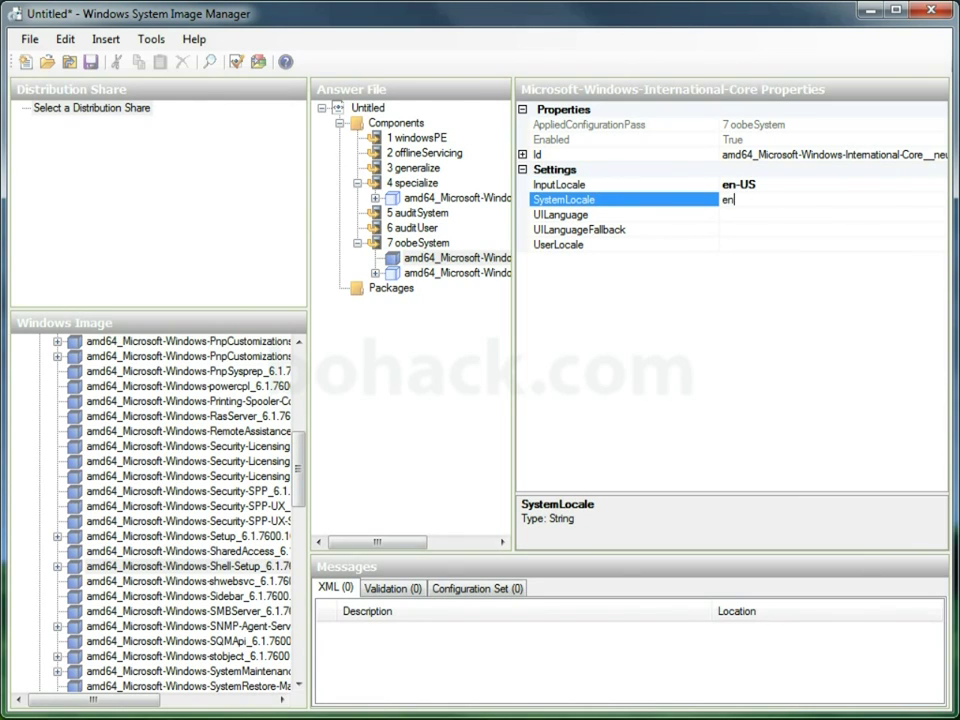
pyautogui.write('-US')
# - Set UILanguage, UILanguageFallback and UserLocale to en-US
pyautogui.click(740, 214)
pyautogui.write('en')
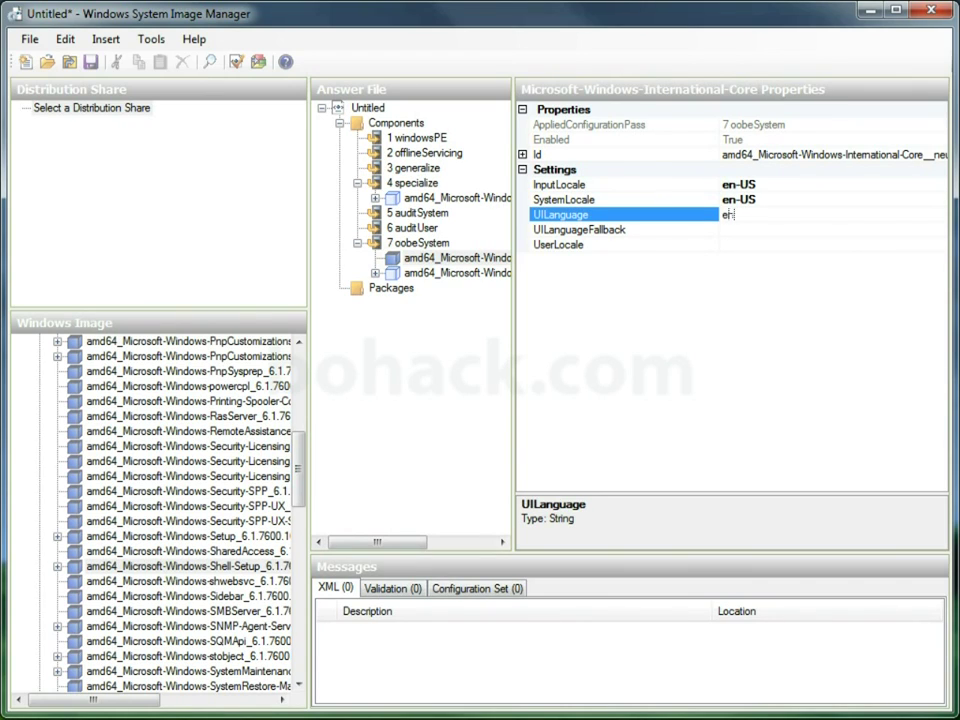
pyautogui.write('-US')
pyautogui.click(740, 229)
pyautogui.write('en')
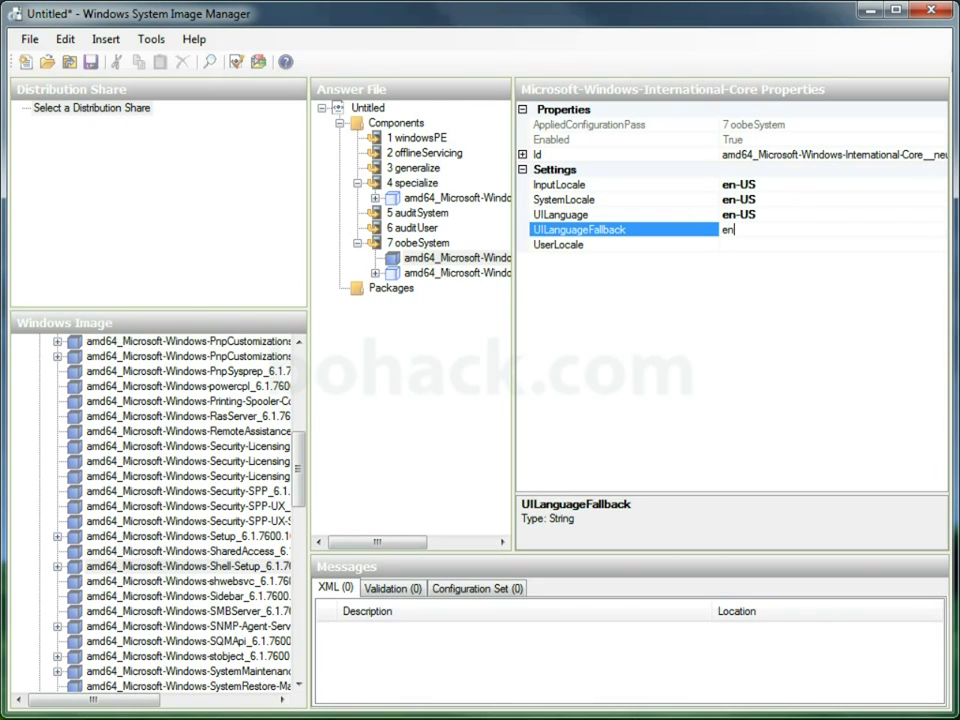
pyautogui.write('-US')
pyautogui.click(740, 244)
pyautogui.write('en-')
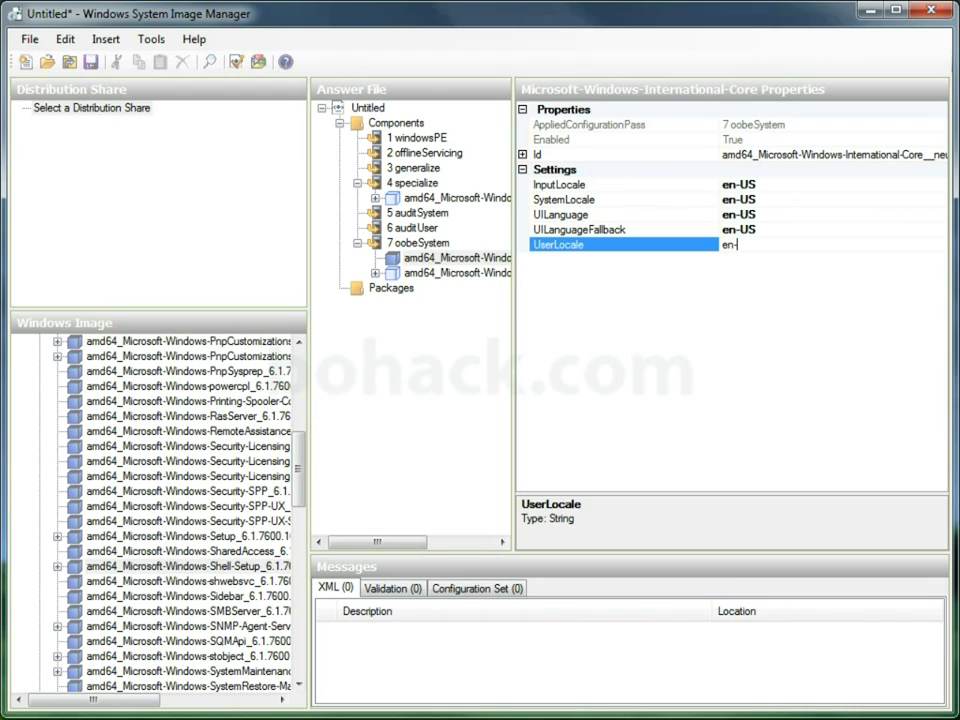
pyautogui.write('US')
pyautogui.press('Return')
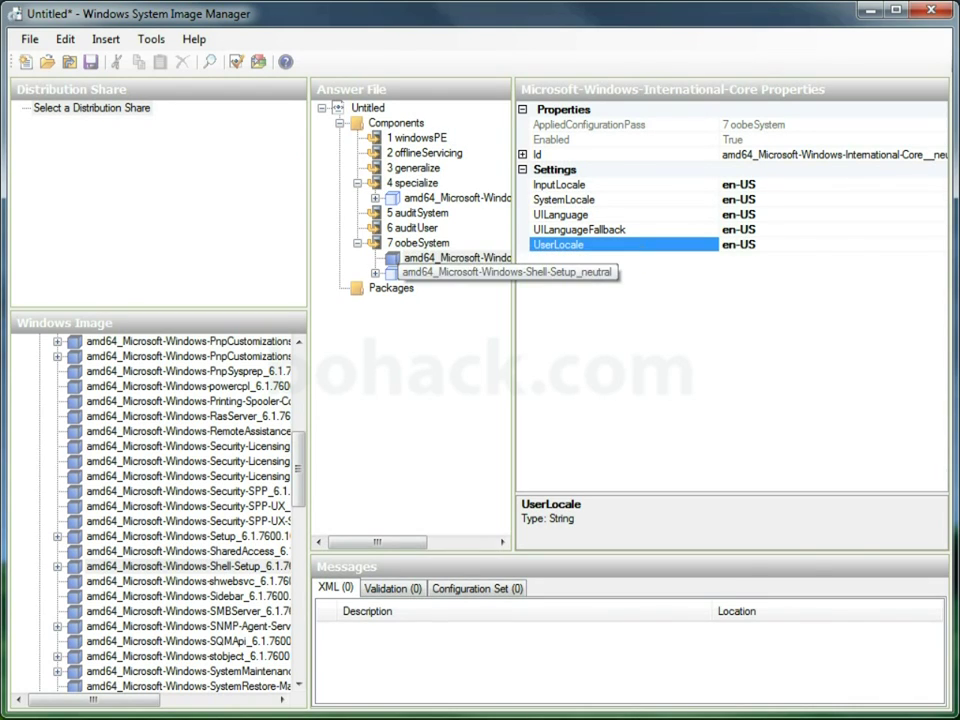
# - Enter Eastern Standard Time as the oobeSystem Shell-Setup TimeZone value
pyautogui.click(455, 272)
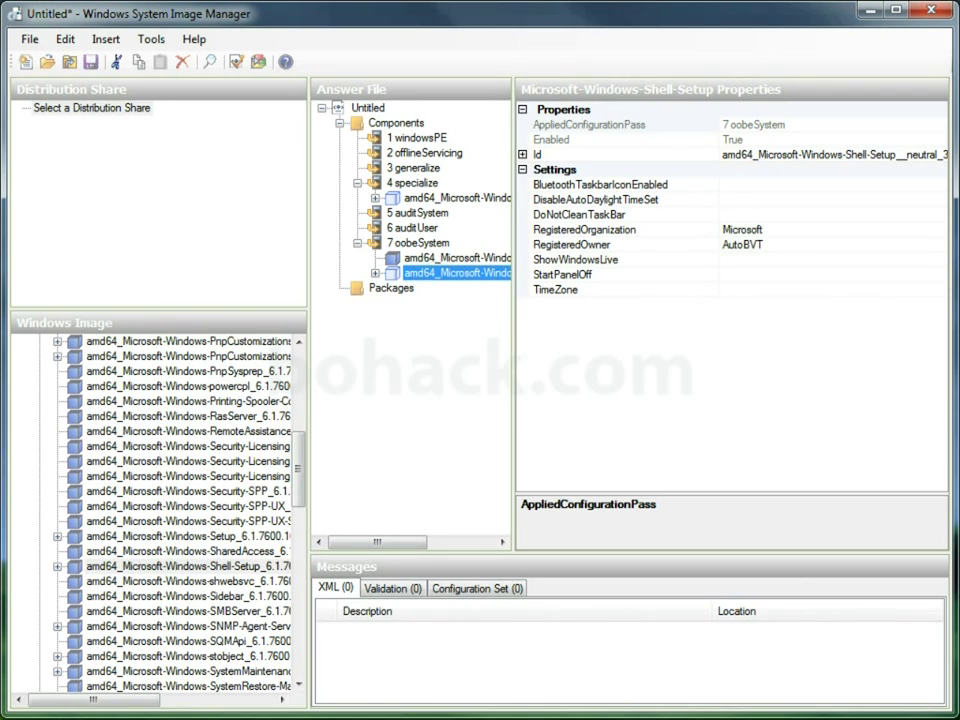
pyautogui.doubleClick(455, 272)
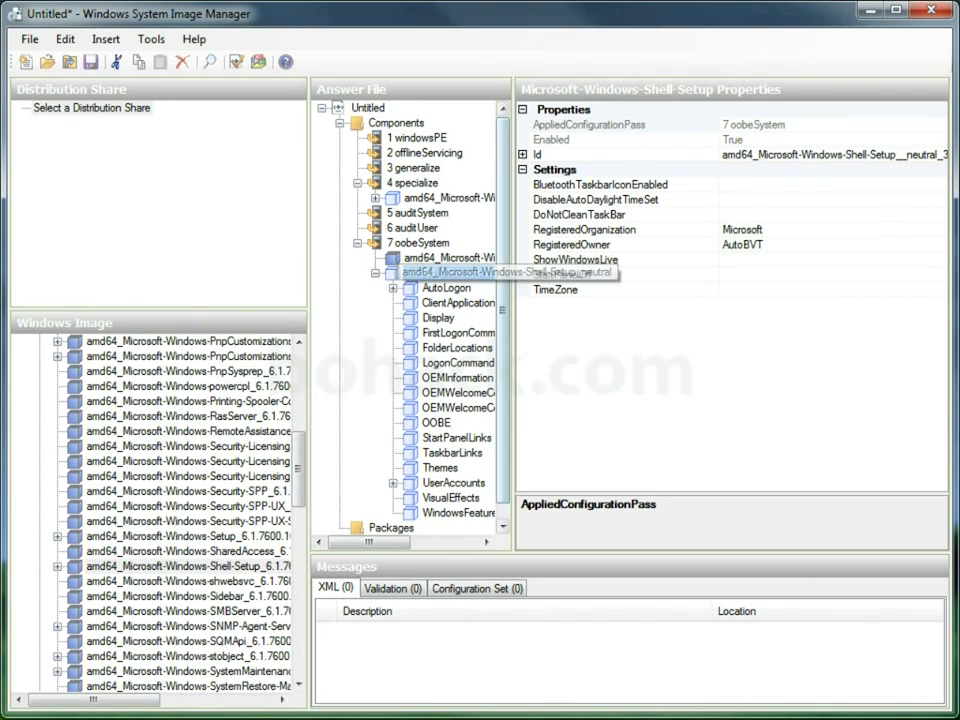
pyautogui.click(780, 289)
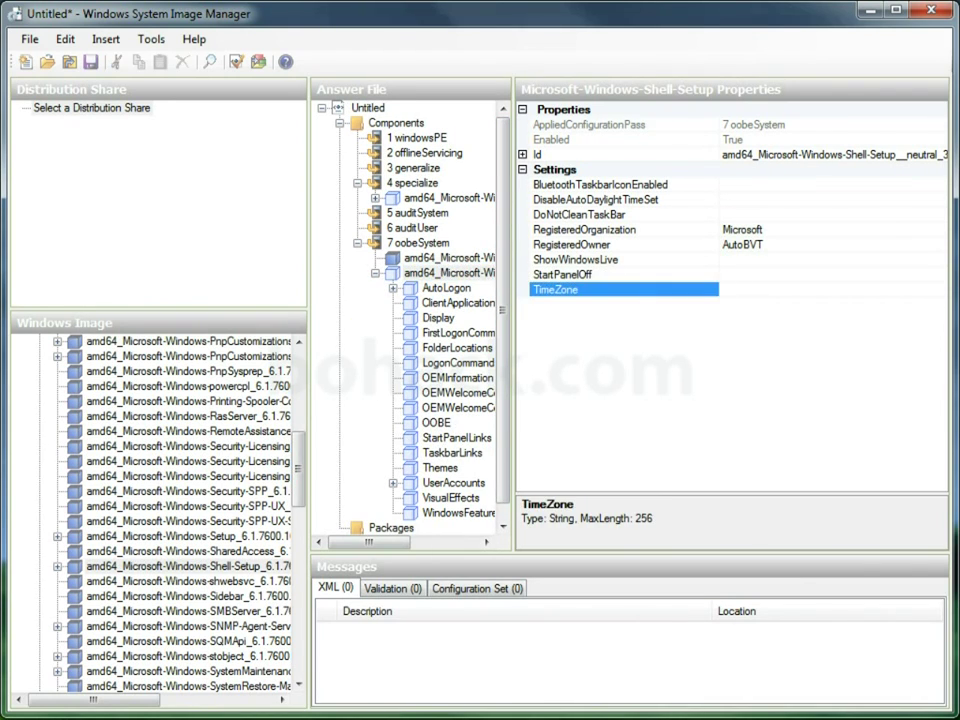
pyautogui.write('Eastern Standard Time')
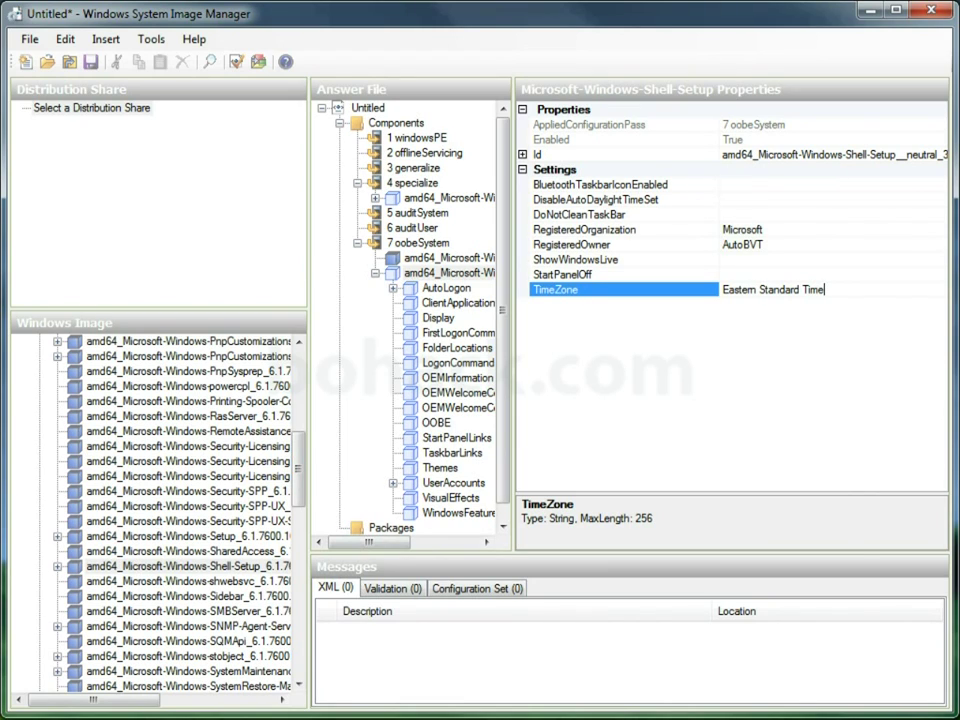
pyautogui.press('Return')
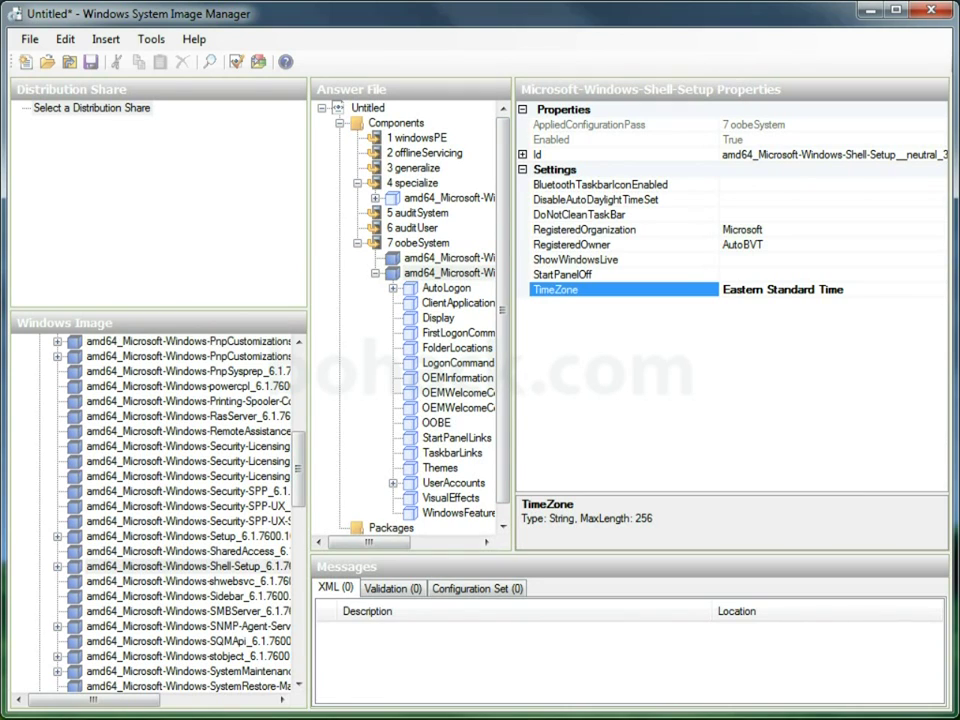
# - Set OOBE HideEULAPage to true, NetworkLocation to Work and ProtectYourPC to 1
pyautogui.click(436, 422)
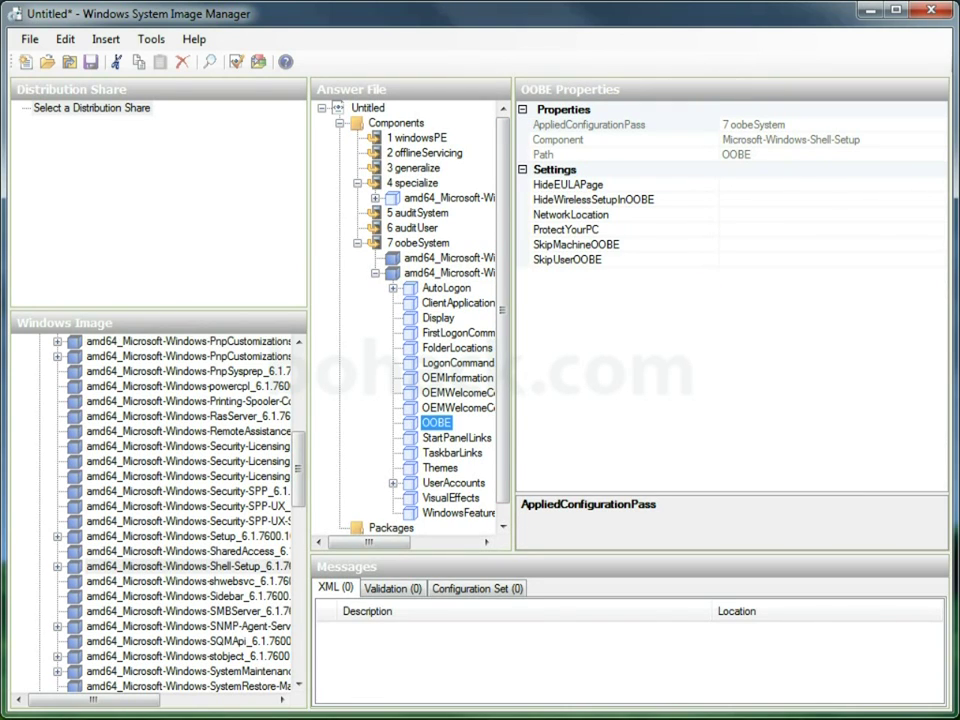
pyautogui.click(580, 184)
pyautogui.click(939, 184)
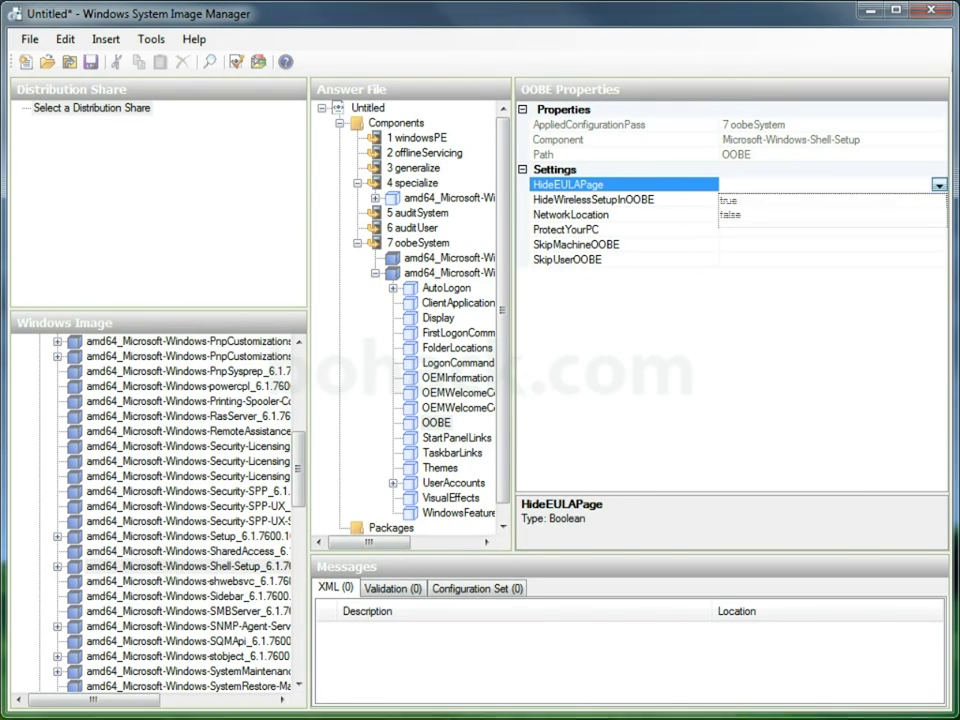
pyautogui.click(729, 200)
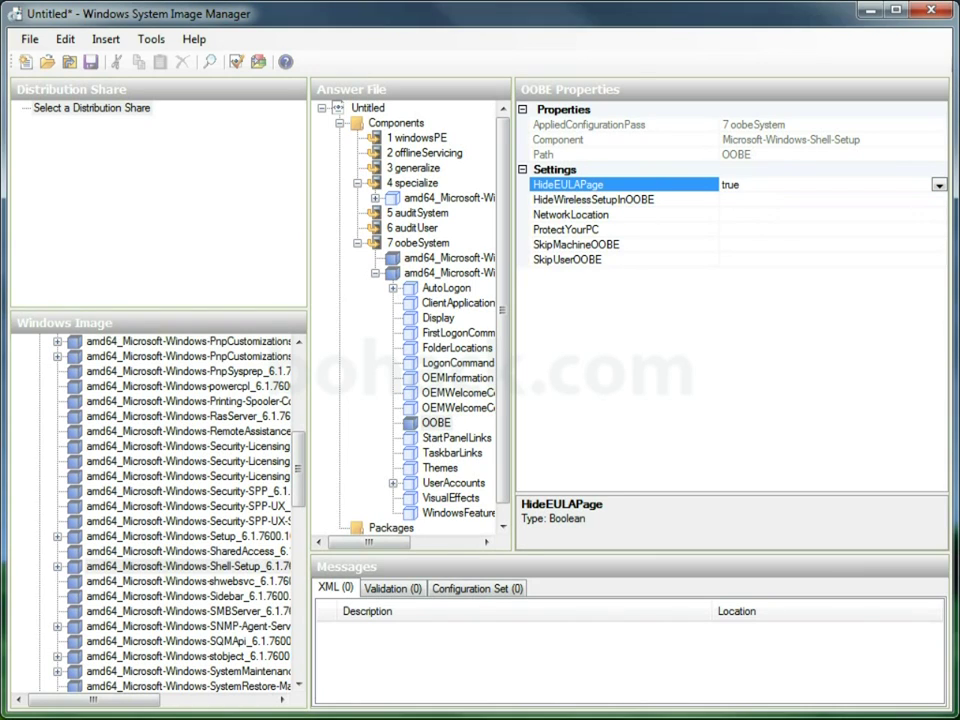
pyautogui.click(567, 214)
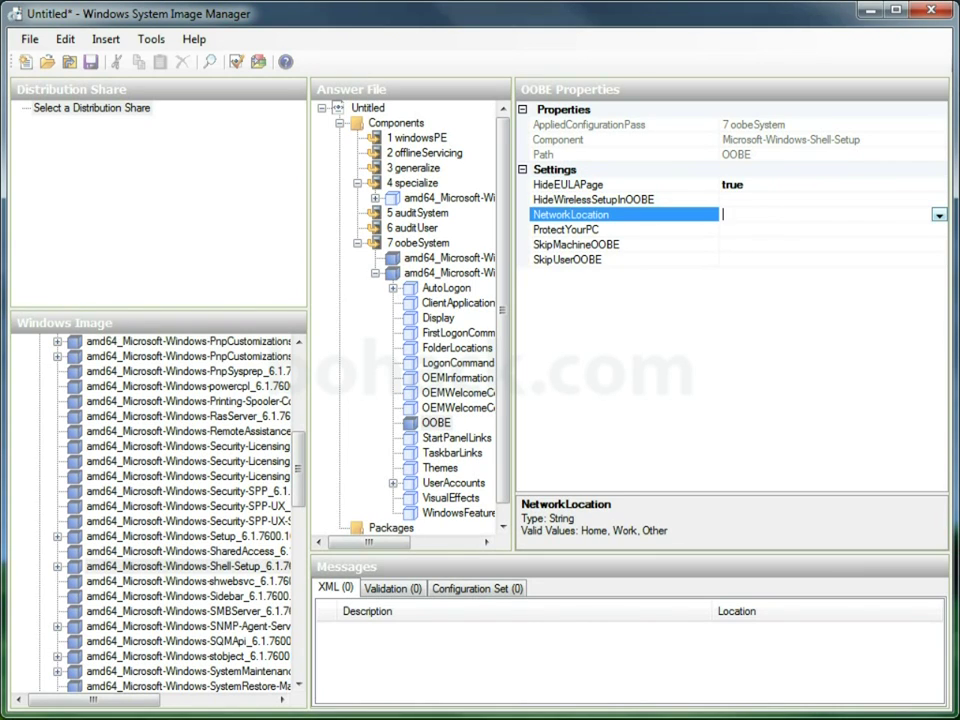
pyautogui.click(939, 214)
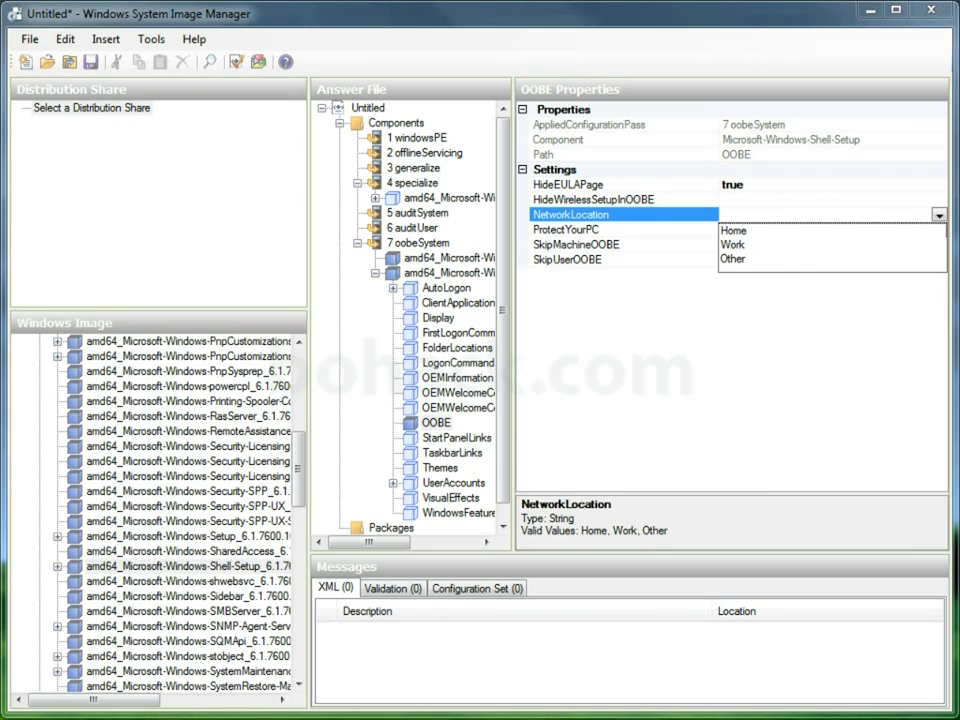
pyautogui.click(733, 244)
pyautogui.click(730, 229)
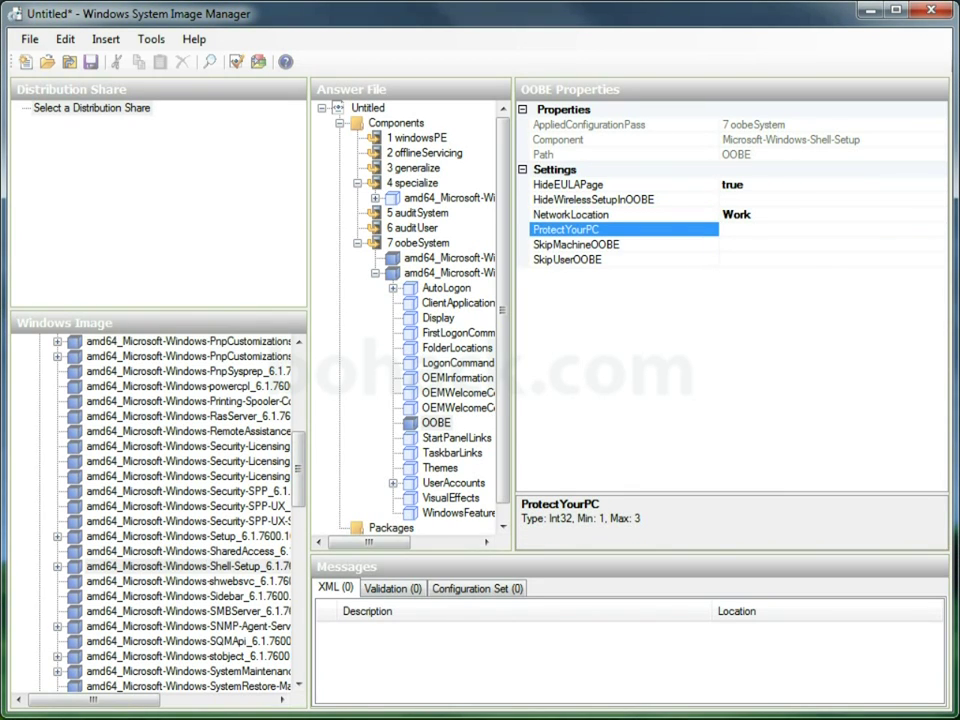
pyautogui.write('1')
pyautogui.press('Return')
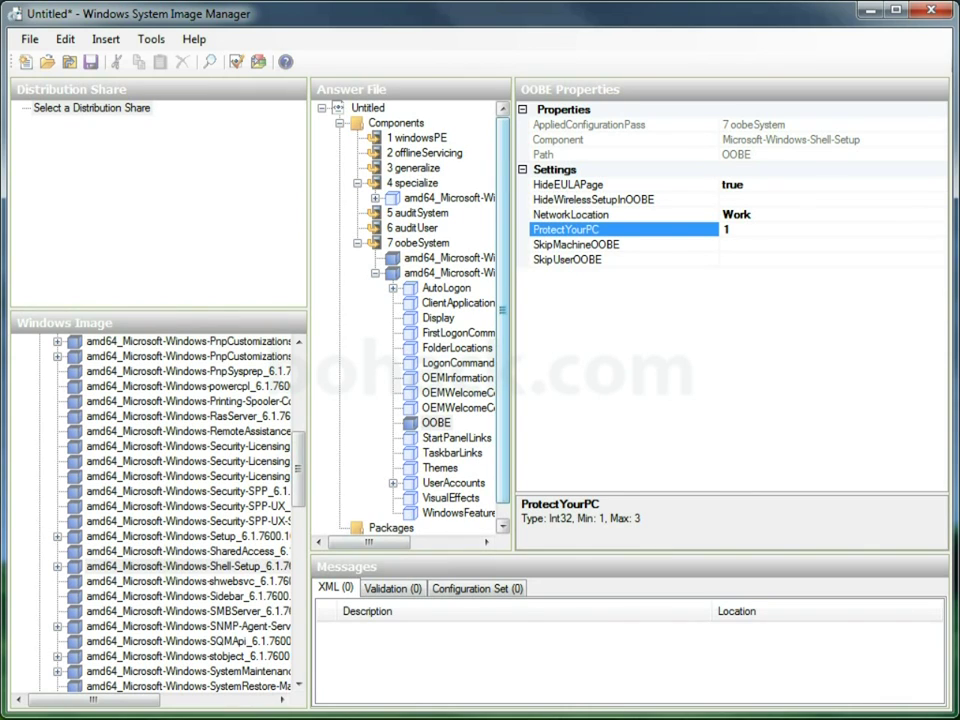
pyautogui.scroll(-1, 410, 310)
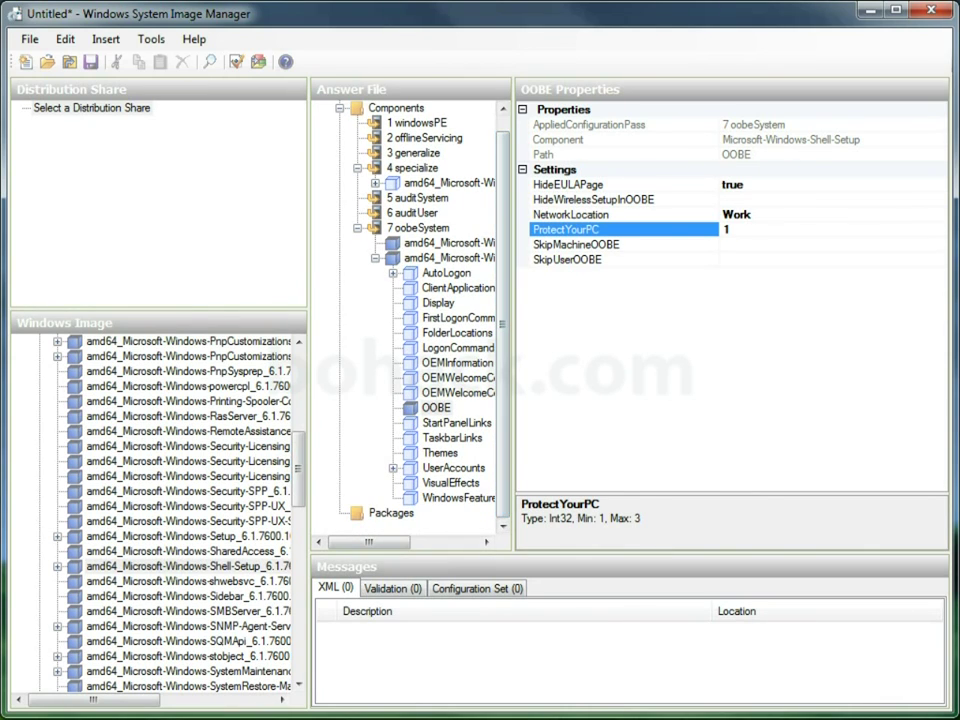
# - Add a new local account entry under UserAccounts > LocalAccounts
pyautogui.doubleClick(453, 467)
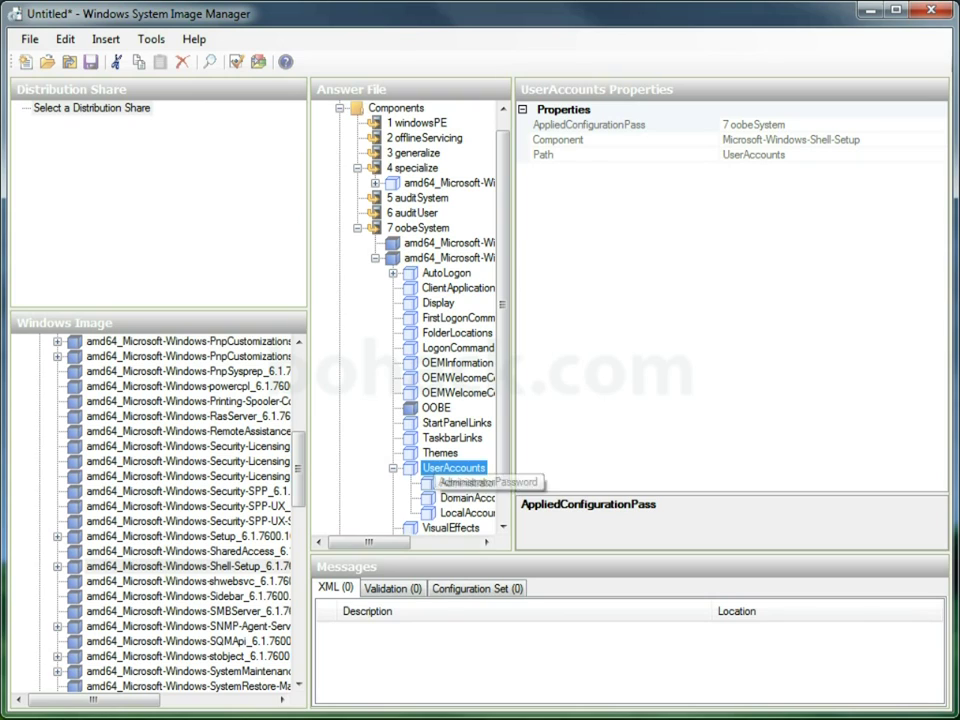
pyautogui.click(466, 512)
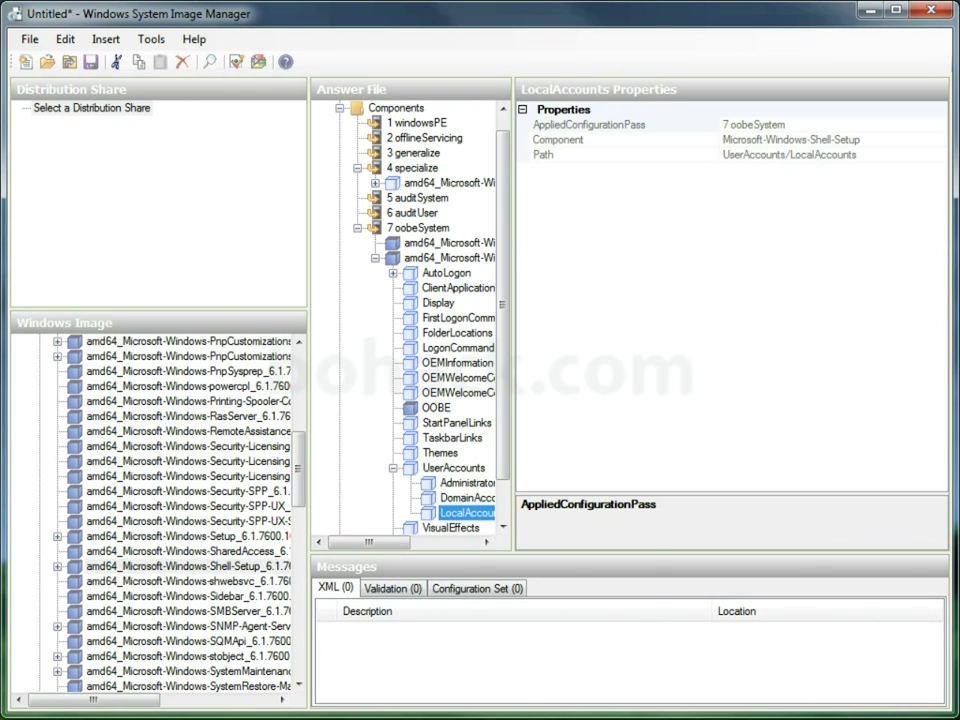
pyautogui.rightClick(485, 510)
pyautogui.click(557, 608)
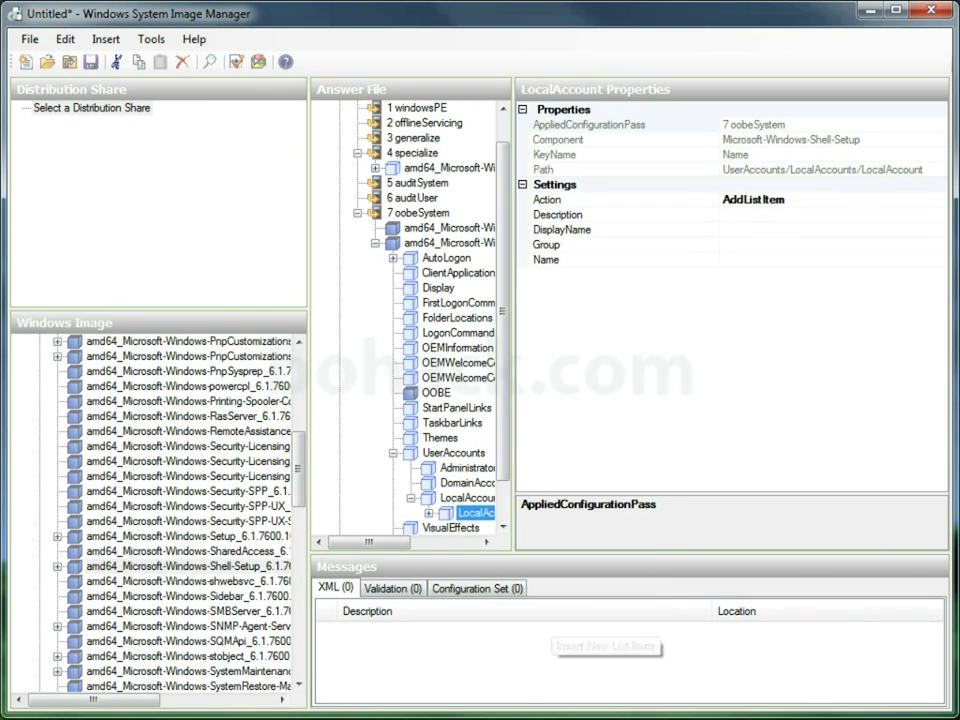
pyautogui.scroll(-1, 405, 310)
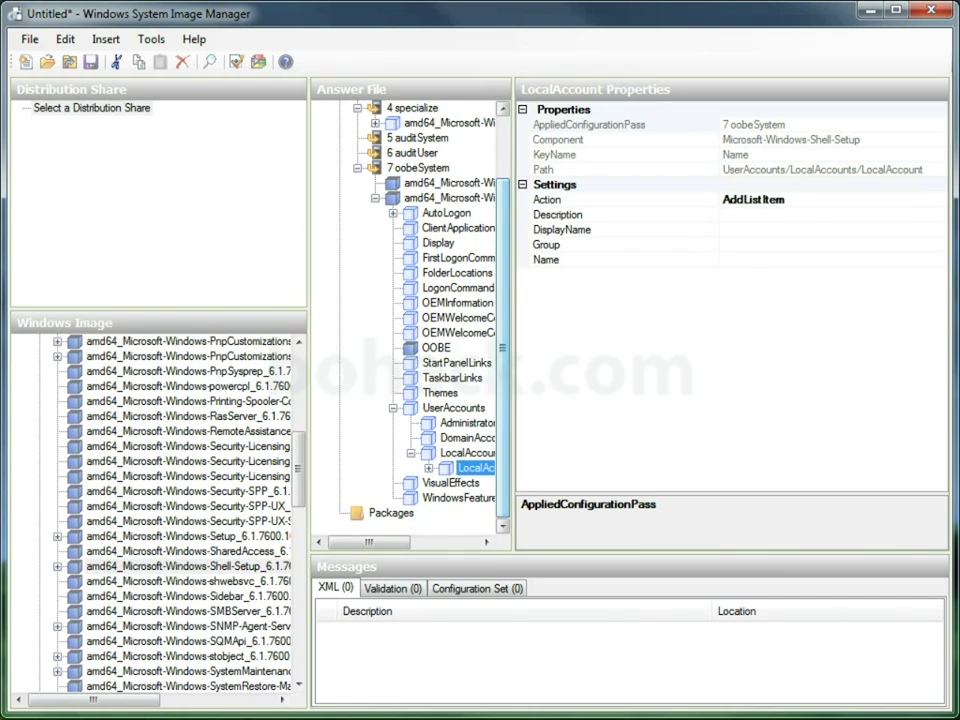
pyautogui.hscroll(2, 405, 310)
pyautogui.hscroll(1, 405, 310)
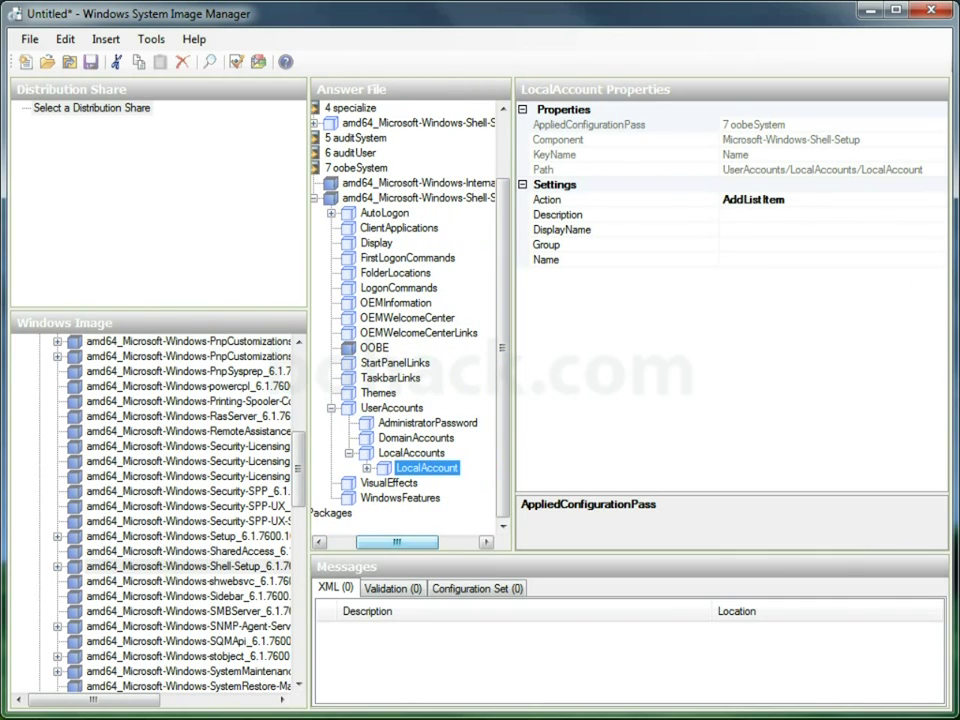
# - Give the account description 'First Admin User', display name User, group administrators, name User
pyautogui.click(731, 214)
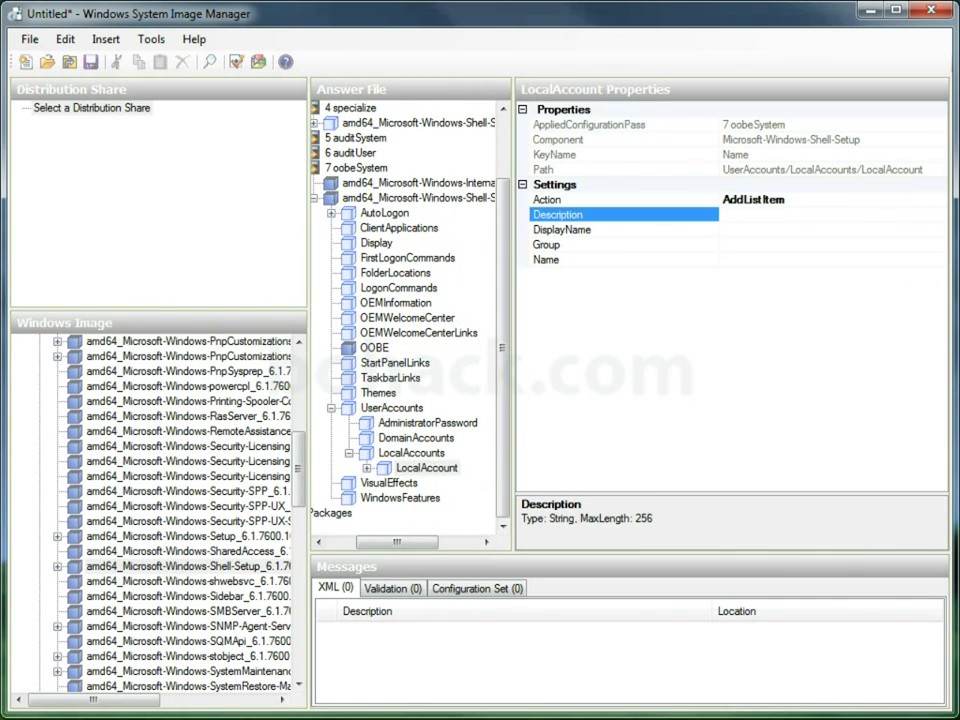
pyautogui.write('First Admin User')
pyautogui.click(725, 229)
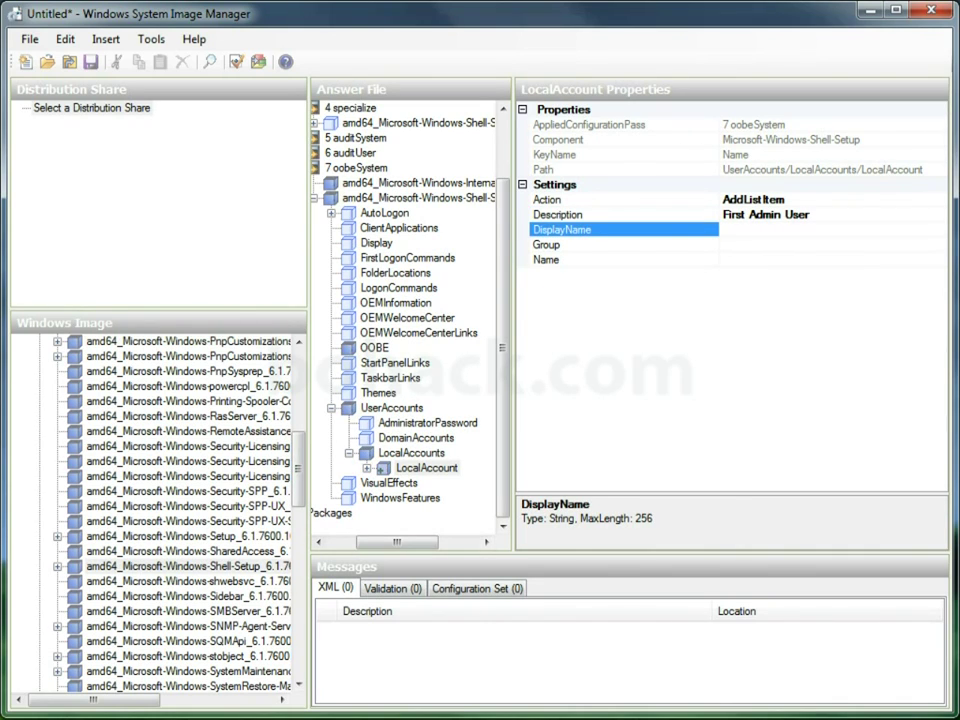
pyautogui.write('User')
pyautogui.click(725, 244)
pyautogui.write('admi')
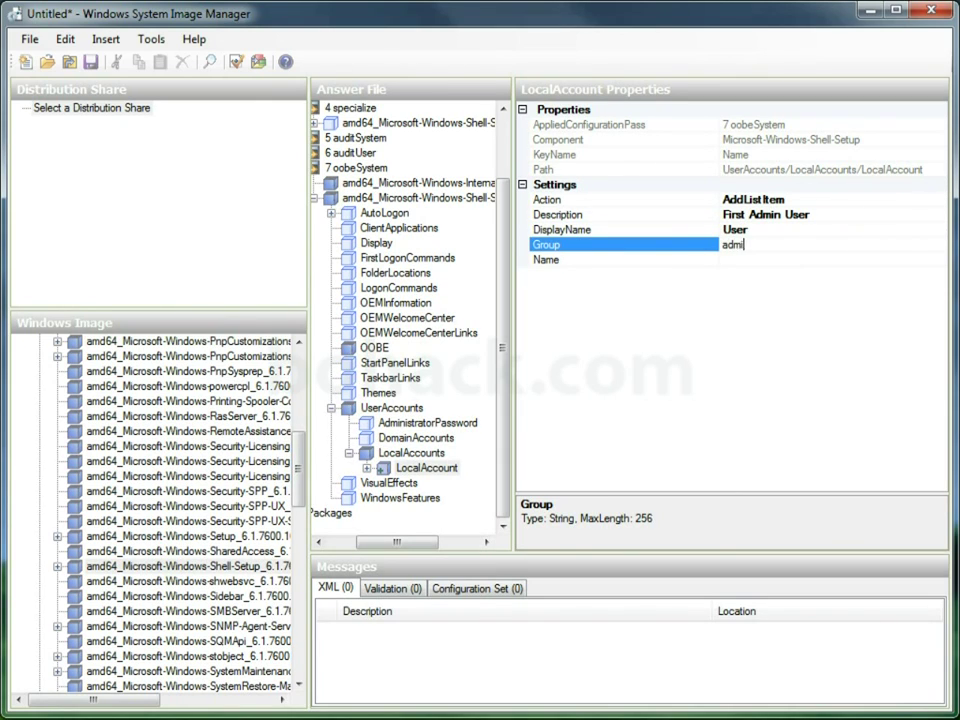
pyautogui.write('nistrators')
pyautogui.click(725, 259)
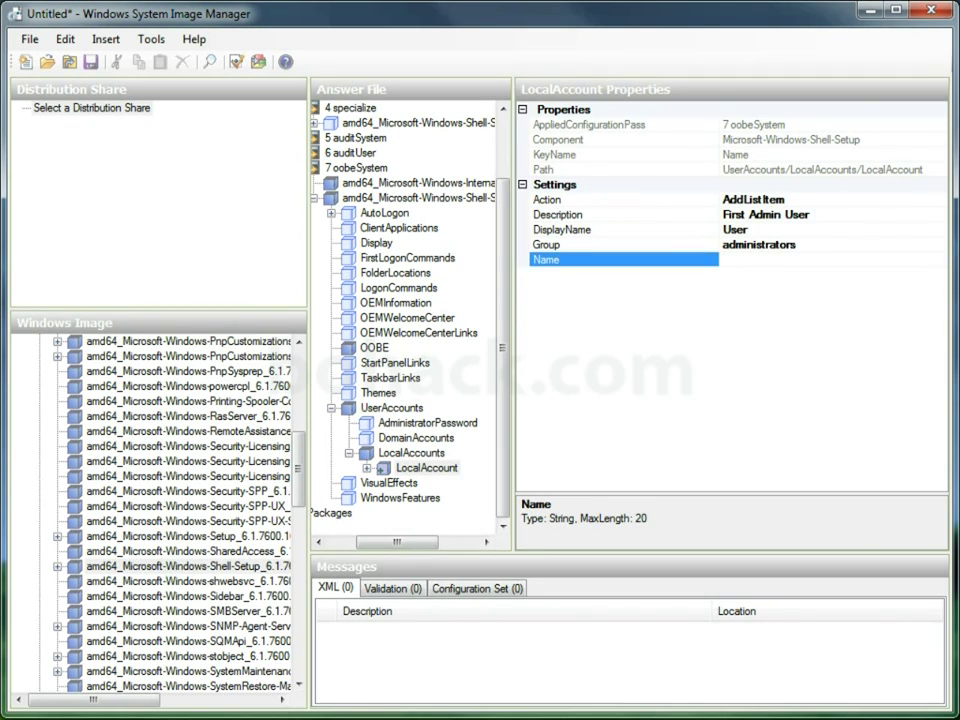
pyautogui.write('User')
pyautogui.press('Return')
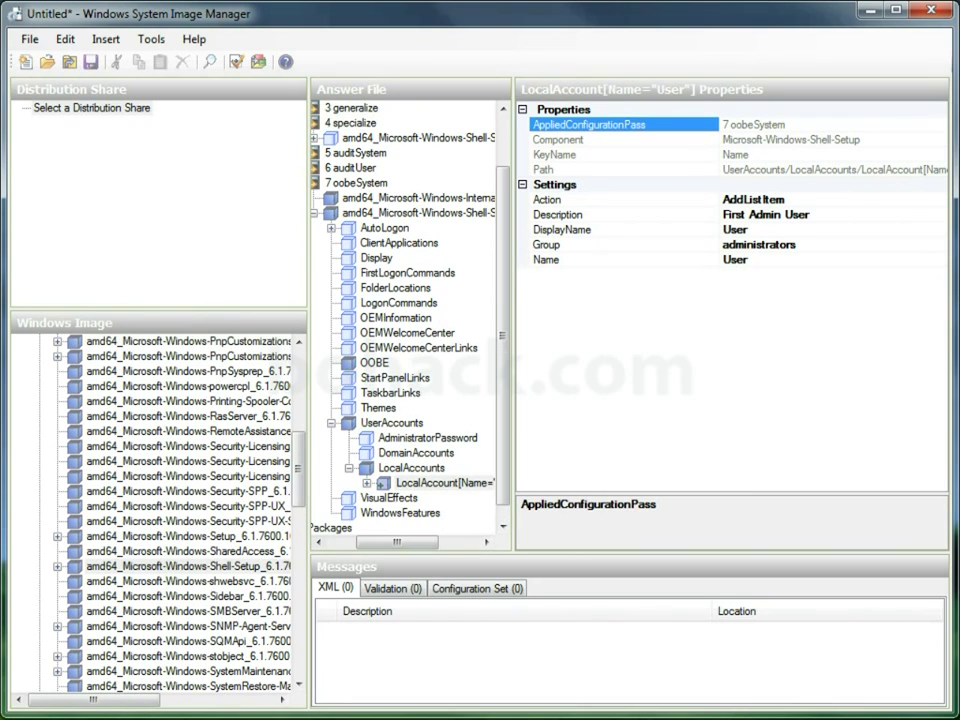
# - Set the password value for the User local account
pyautogui.doubleClick(430, 482)
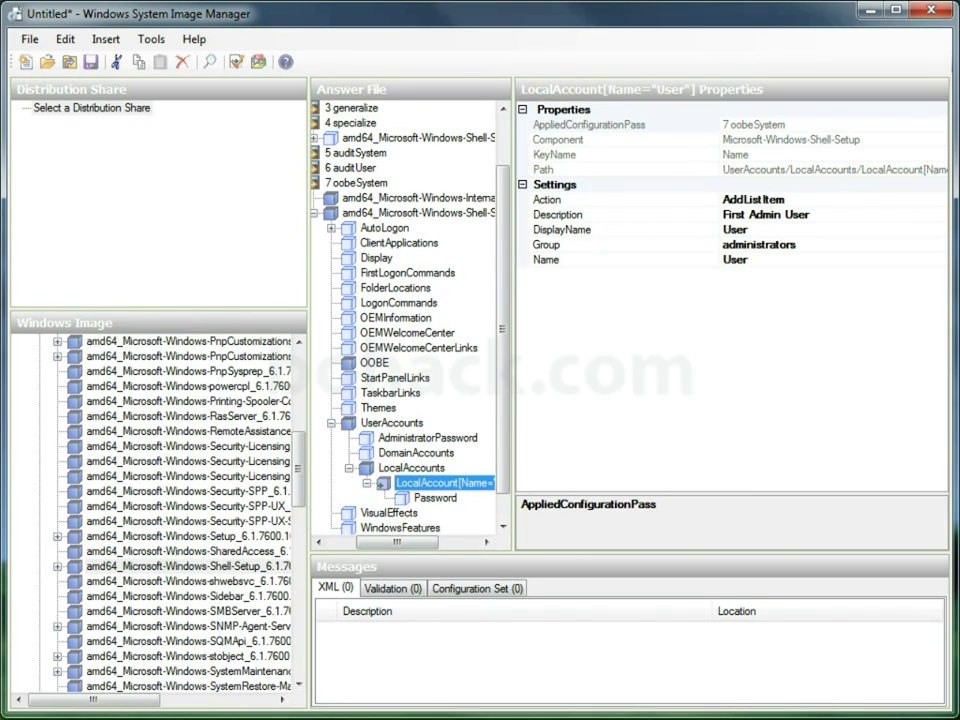
pyautogui.click(435, 497)
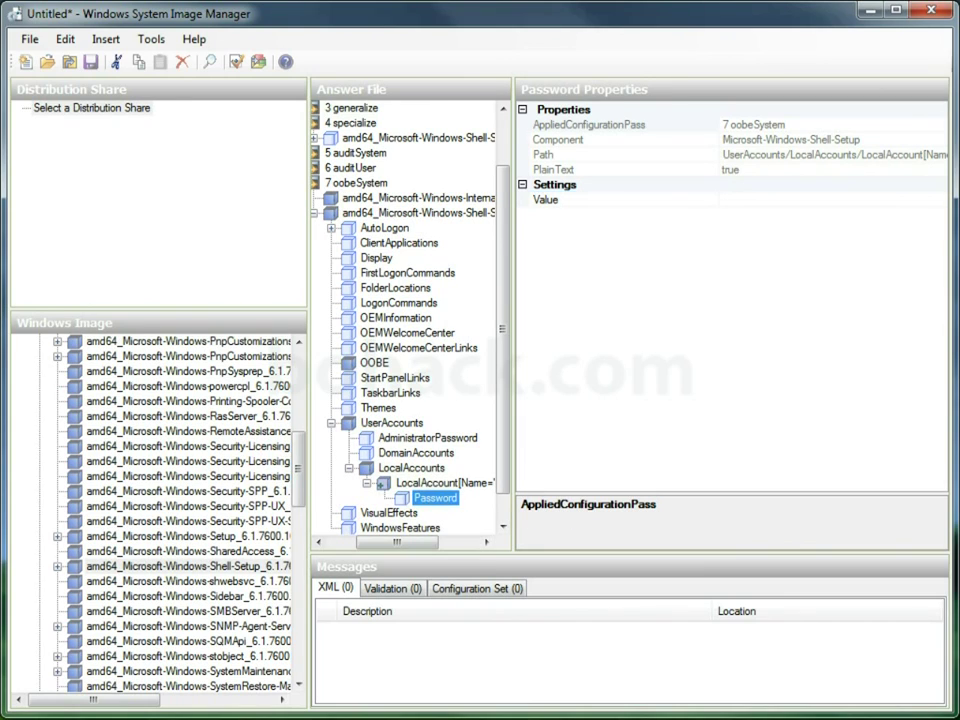
pyautogui.click(620, 199)
pyautogui.write('pass')
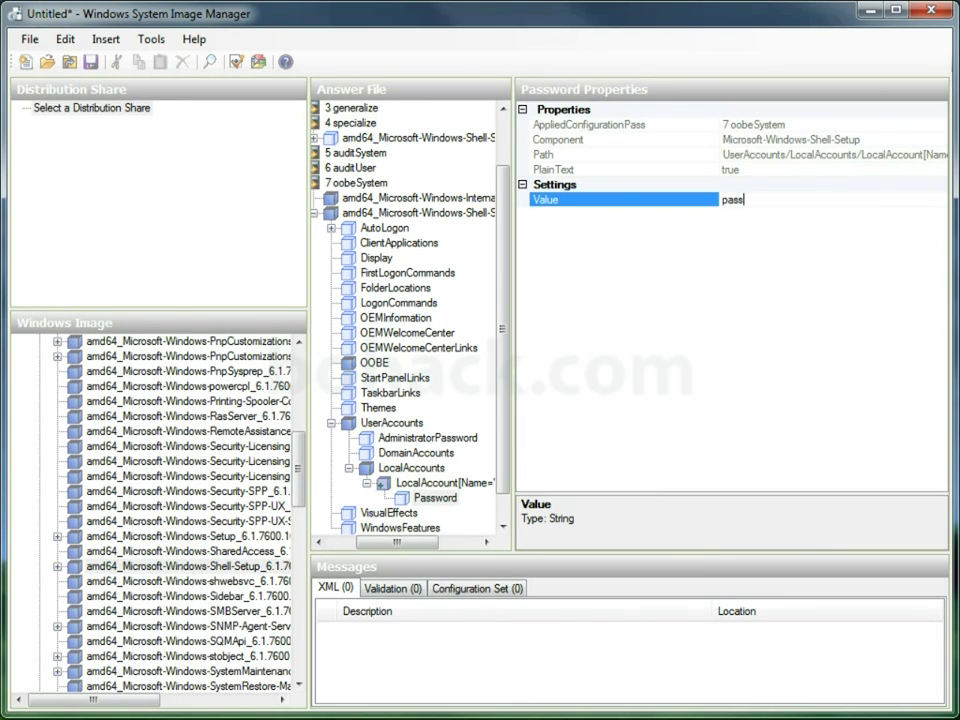
pyautogui.write('word')
pyautogui.press('Return')
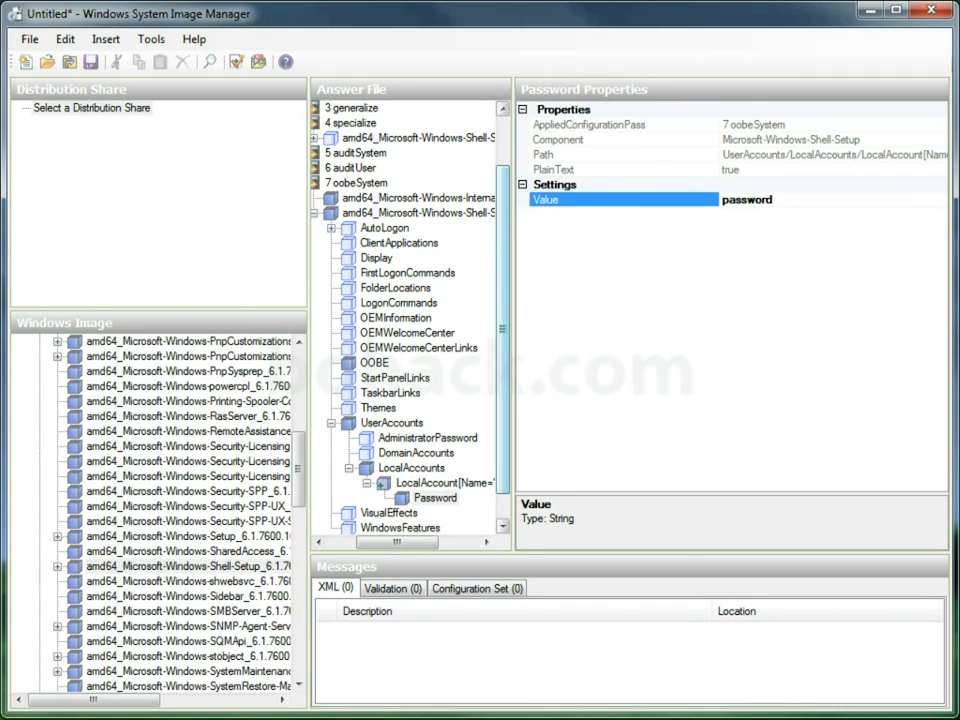
pyautogui.scroll(-2, 410, 310)
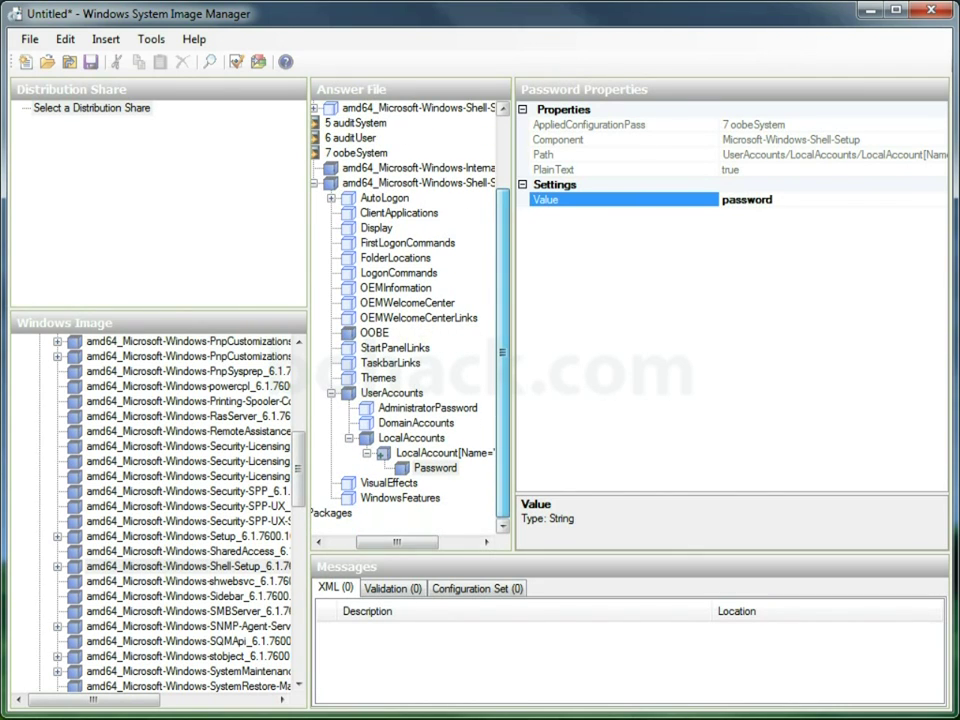
# - Collapse the oobeSystem Shell-Setup nodes and expand Shell-Setup under 4 specialize
pyautogui.click(331, 393)
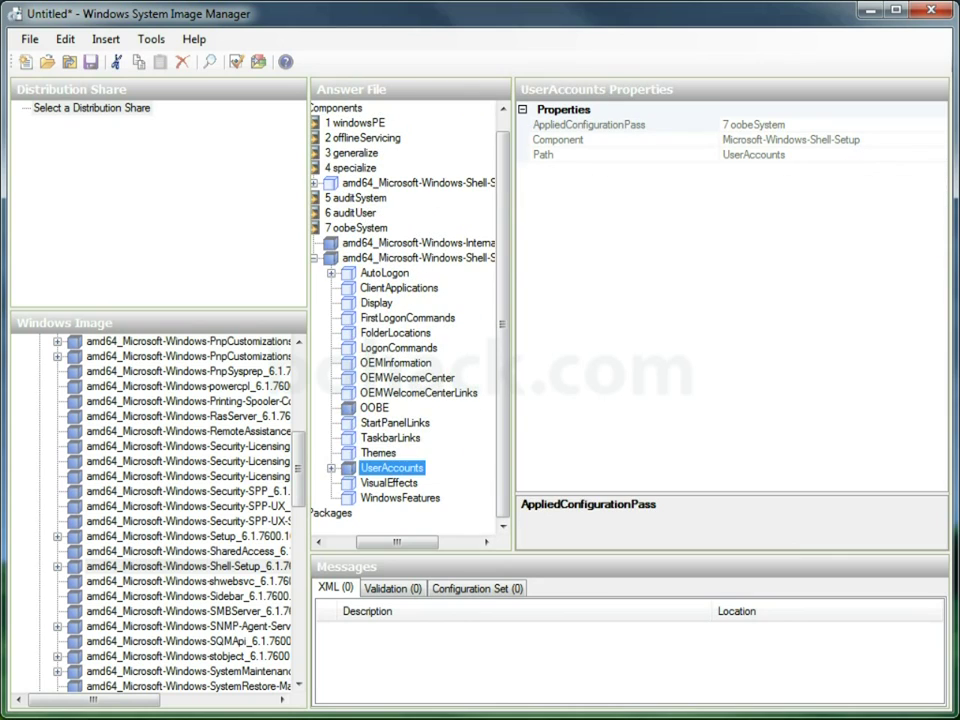
pyautogui.click(331, 272)
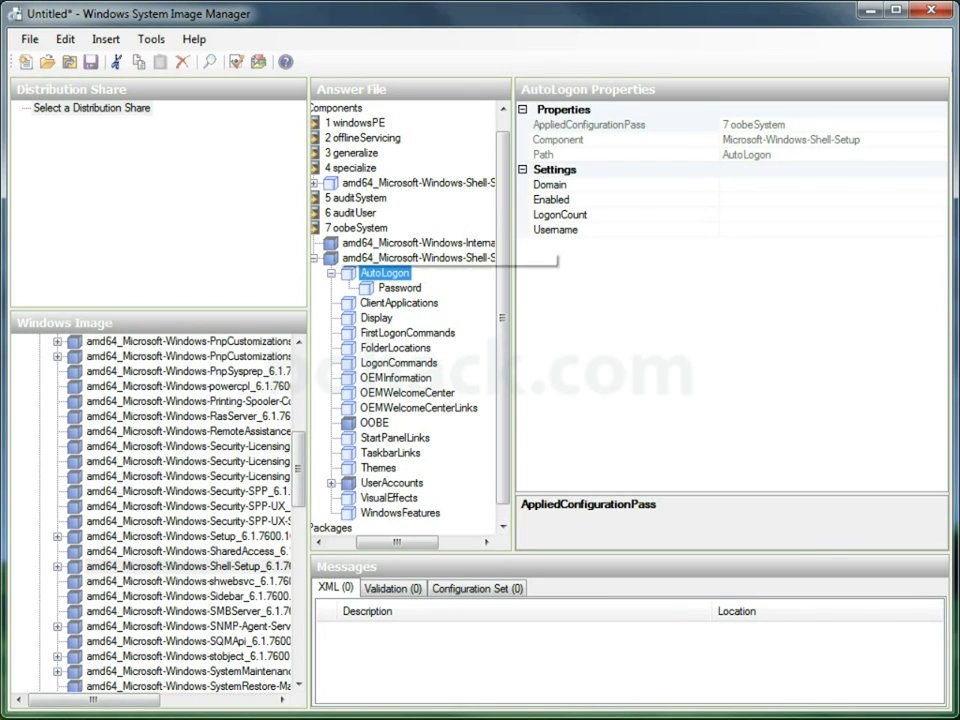
pyautogui.click(315, 257)
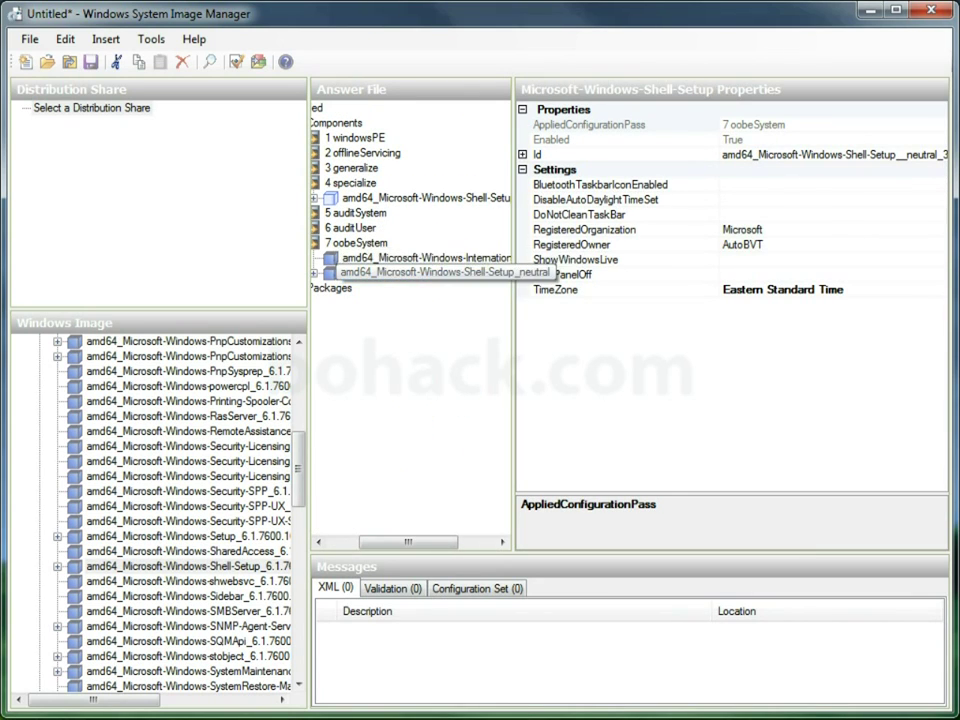
pyautogui.click(330, 197)
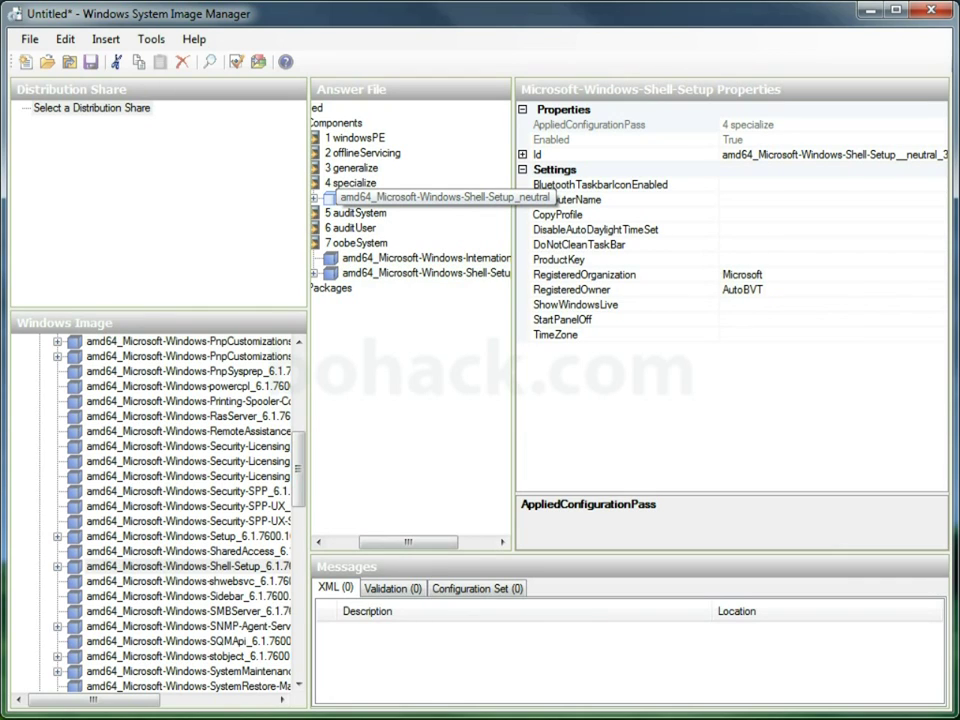
pyautogui.click(314, 197)
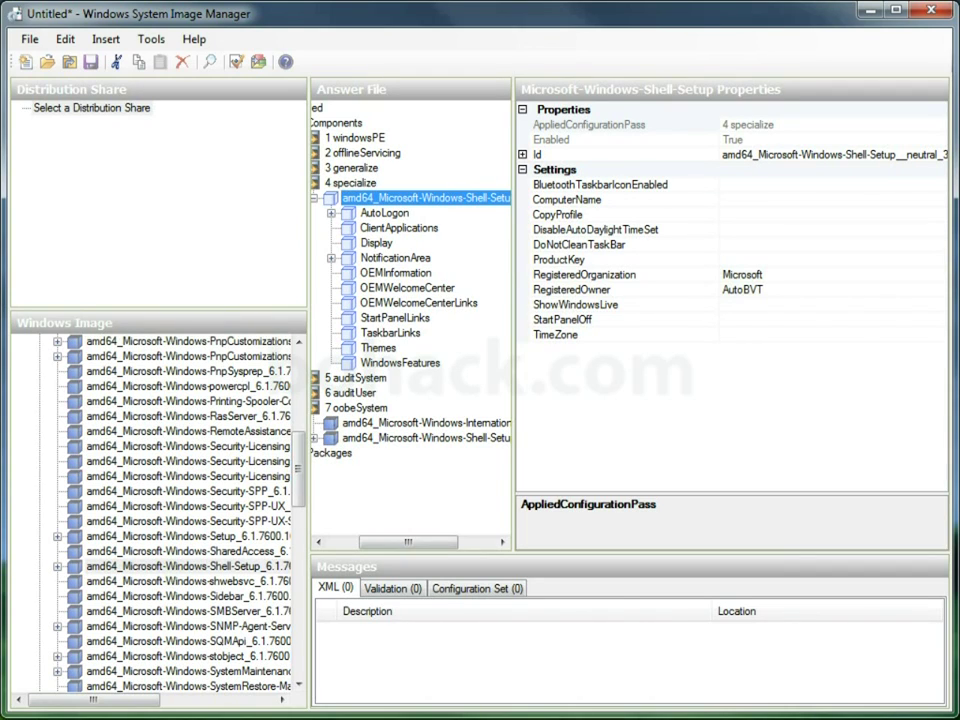
# - Paste the KMS product key into ProductKey, then collapse the specialize Shell-Setup node
pyautogui.click(722, 259)
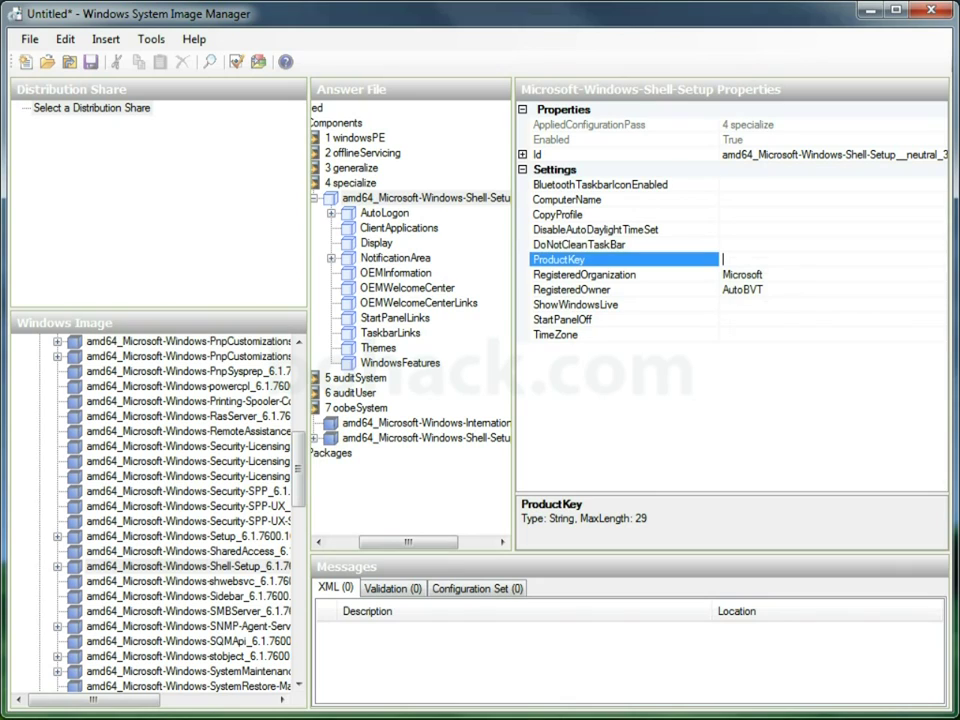
pyautogui.rightClick(728, 259)
pyautogui.click(775, 339)
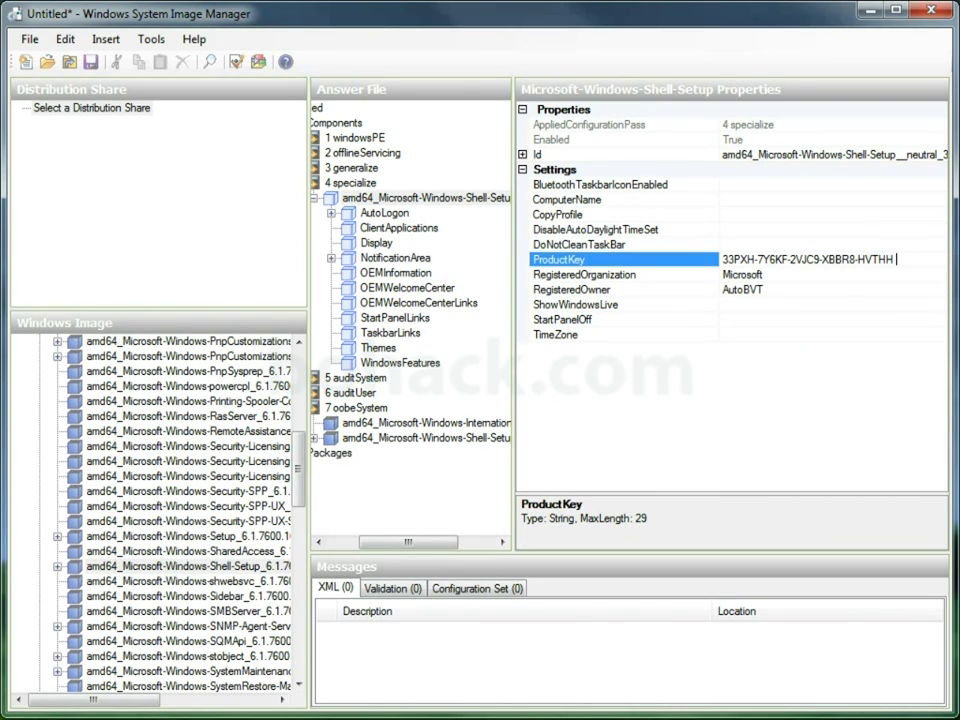
pyautogui.click(585, 274)
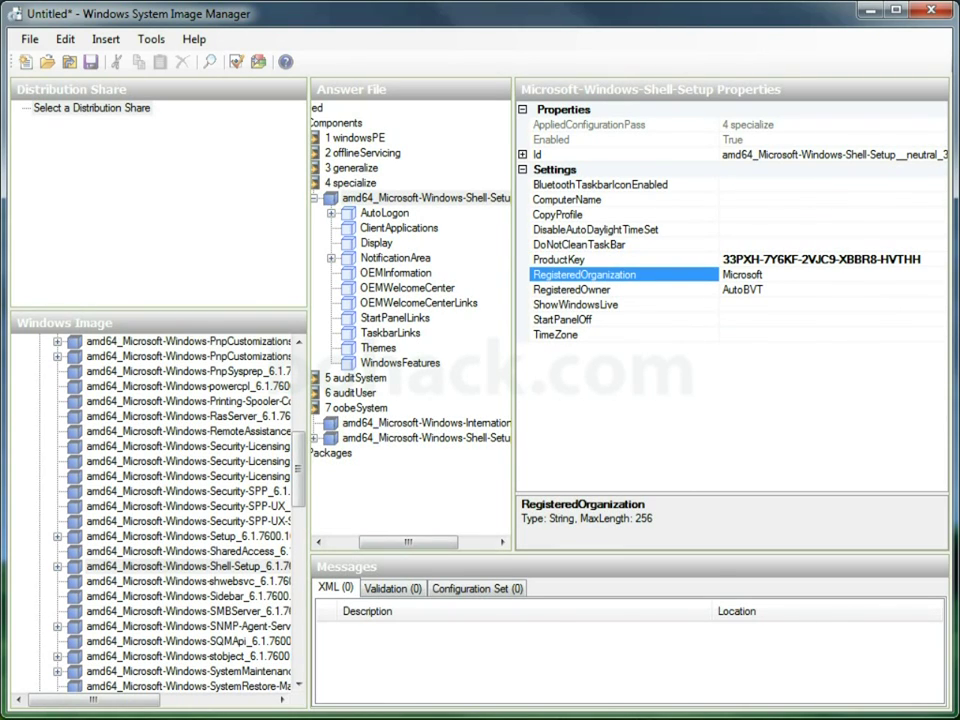
pyautogui.doubleClick(420, 198)
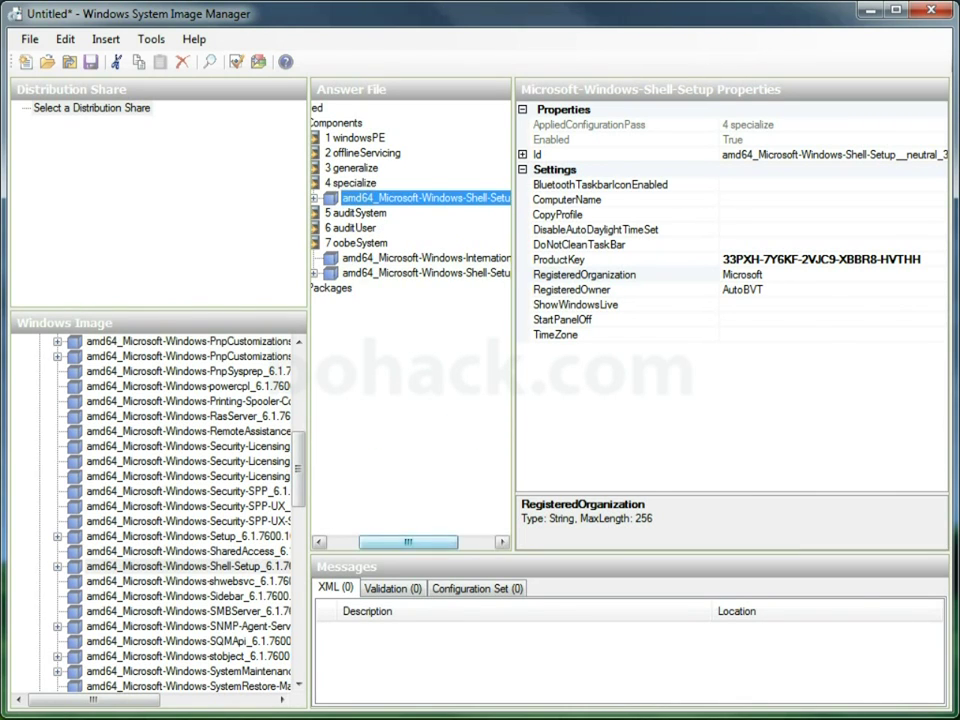
pyautogui.press('Delete')
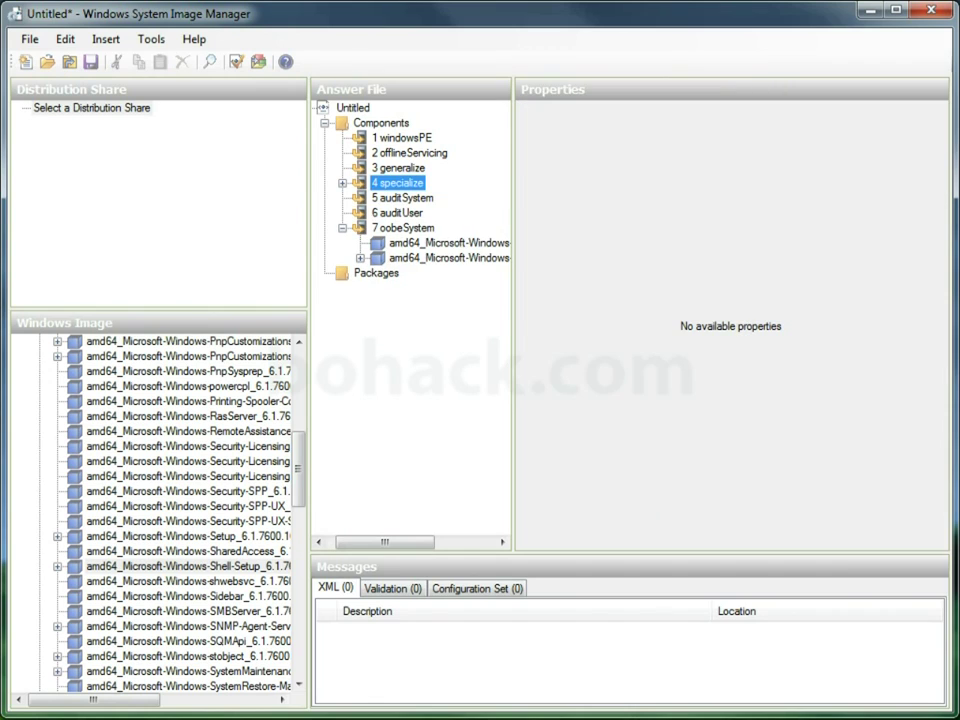
pyautogui.doubleClick(405, 228)
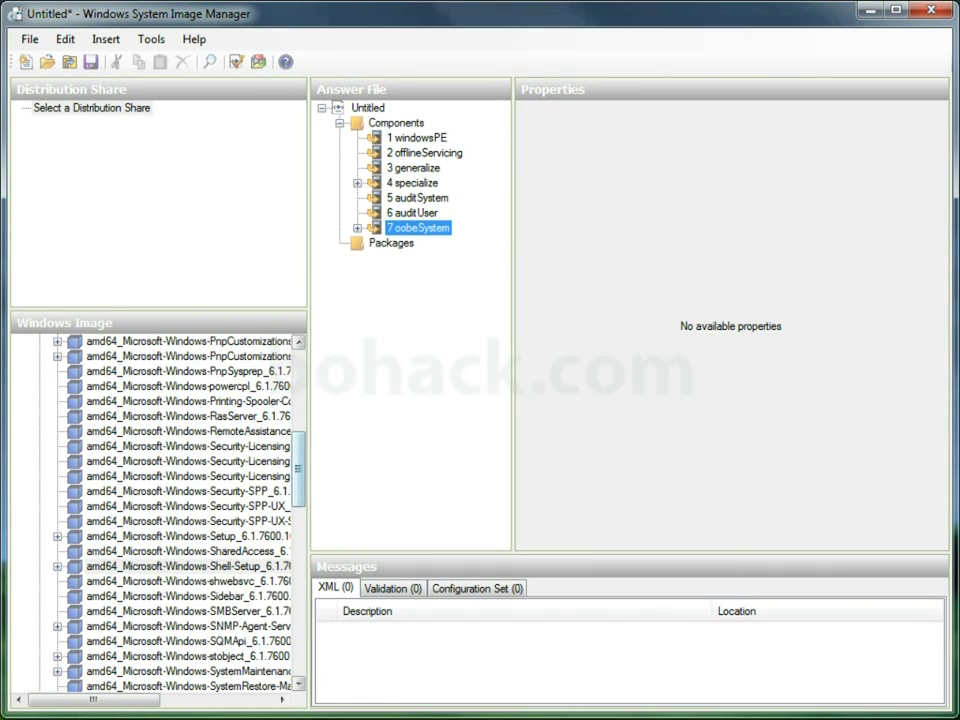
pyautogui.moveTo(298, 468)
pyautogui.mouseDown()
pyautogui.moveTo(298, 526)
pyautogui.moveTo(298, 446)
pyautogui.mouseUp()
pyautogui.click(200, 446)
pyautogui.rightClick(244, 447)
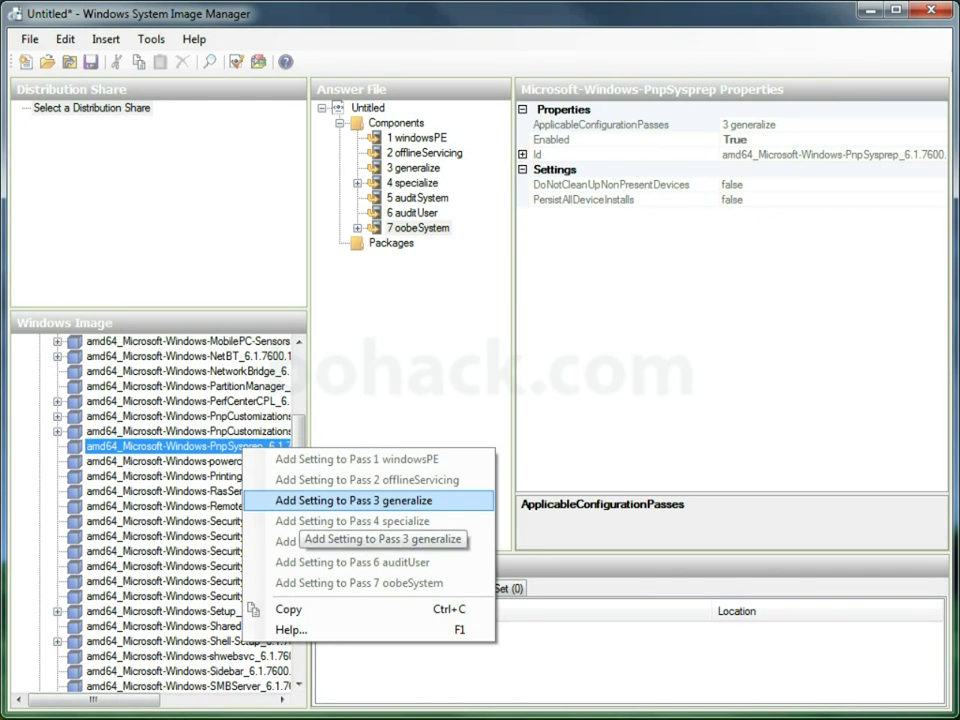
pyautogui.click(355, 500)
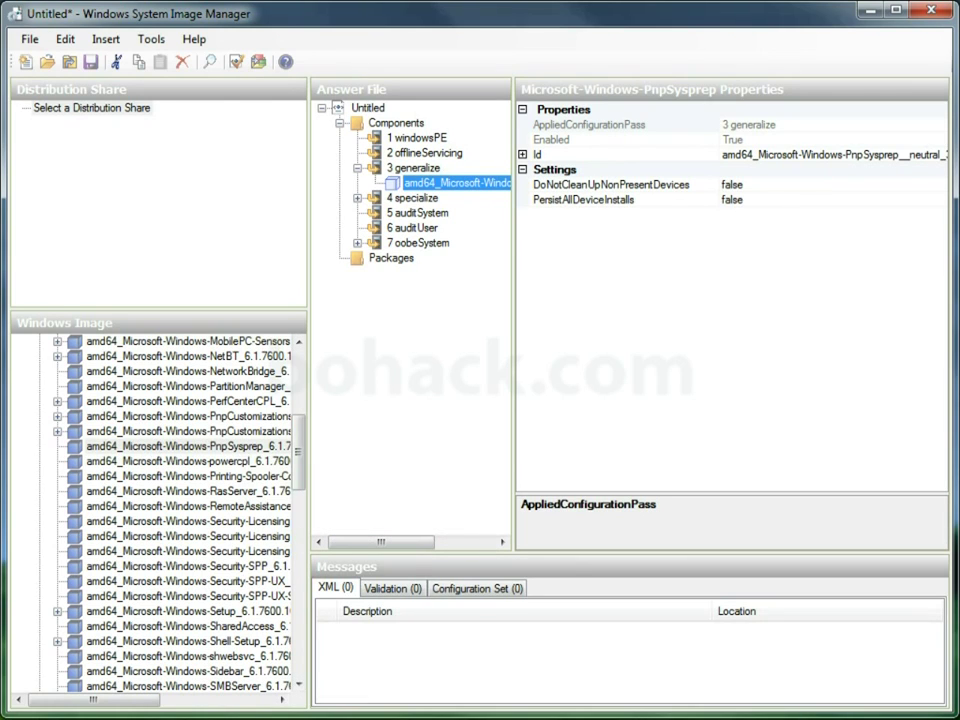
pyautogui.click(583, 199)
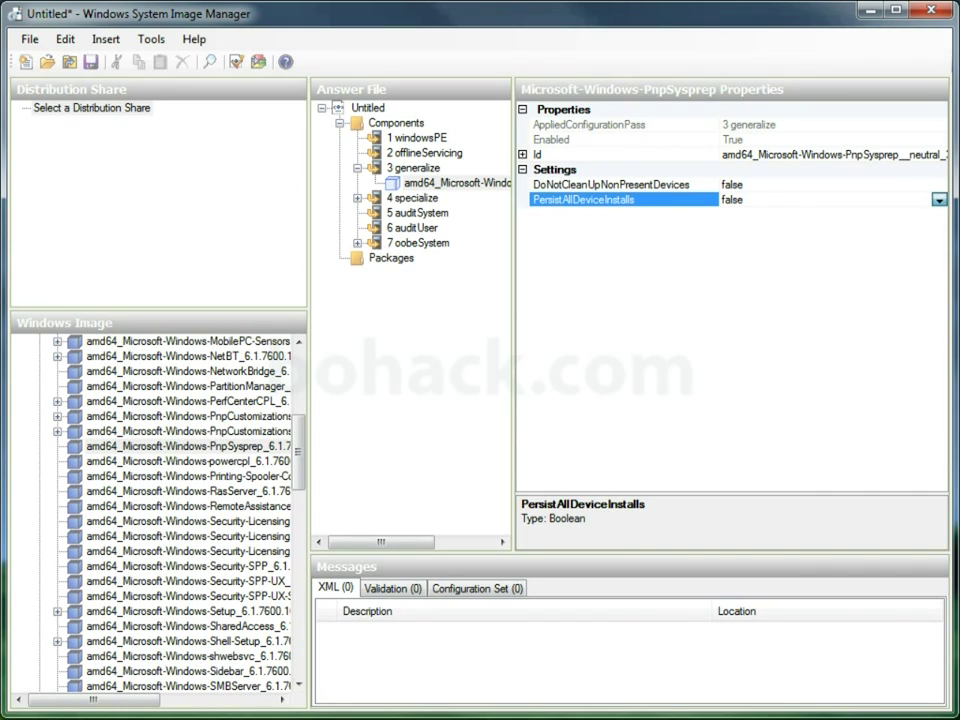
pyautogui.hotkey('alt', 'Down')
pyautogui.press('Return')
pyautogui.rightClick(438, 182)
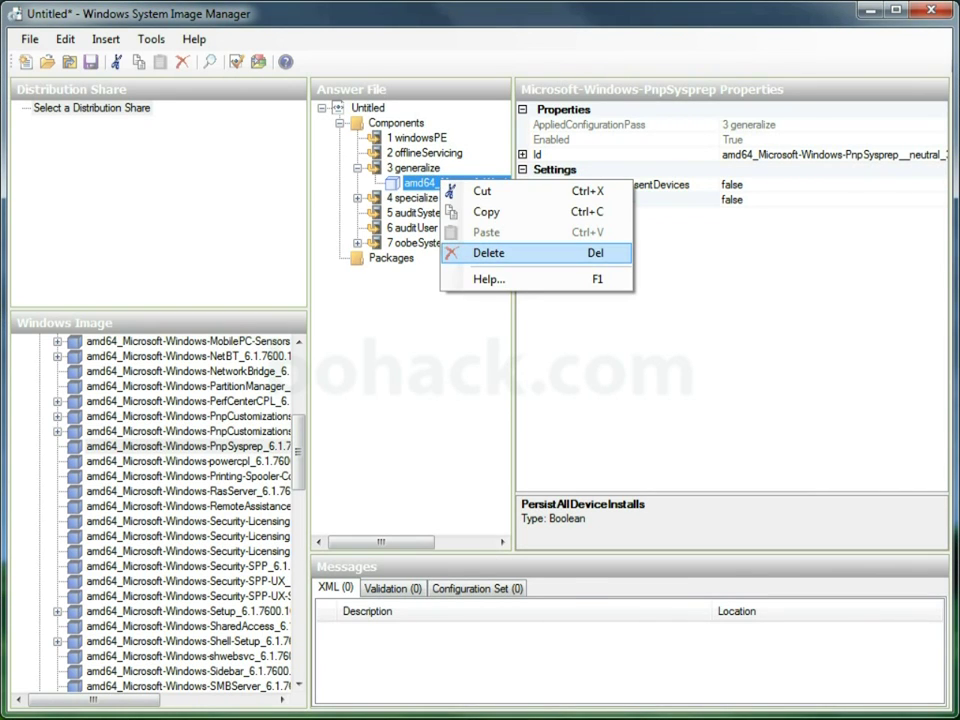
pyautogui.click(490, 253)
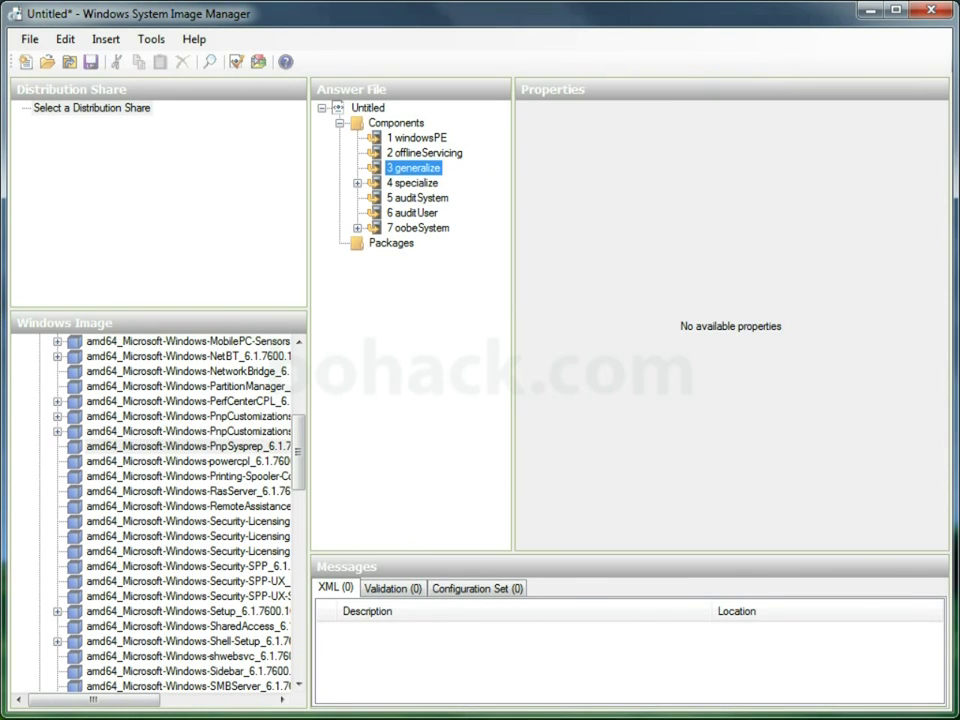
pyautogui.click(367, 107)
# - Close the answer file, saving its changes, then close the Windows 7 ENTERPRISE image
pyautogui.rightClick(368, 108)
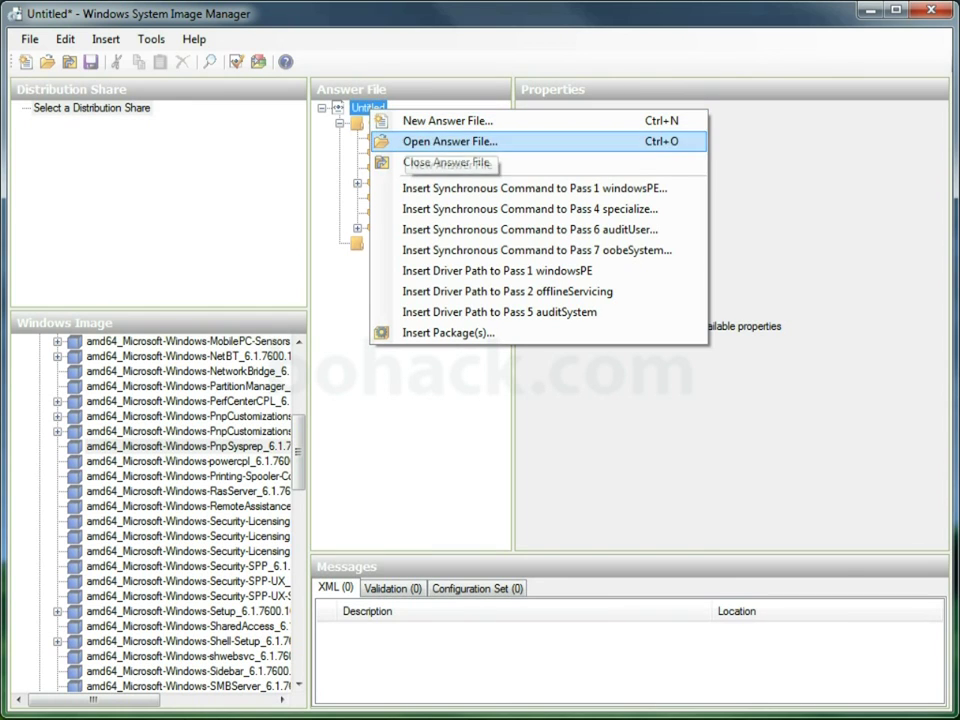
pyautogui.click(450, 162)
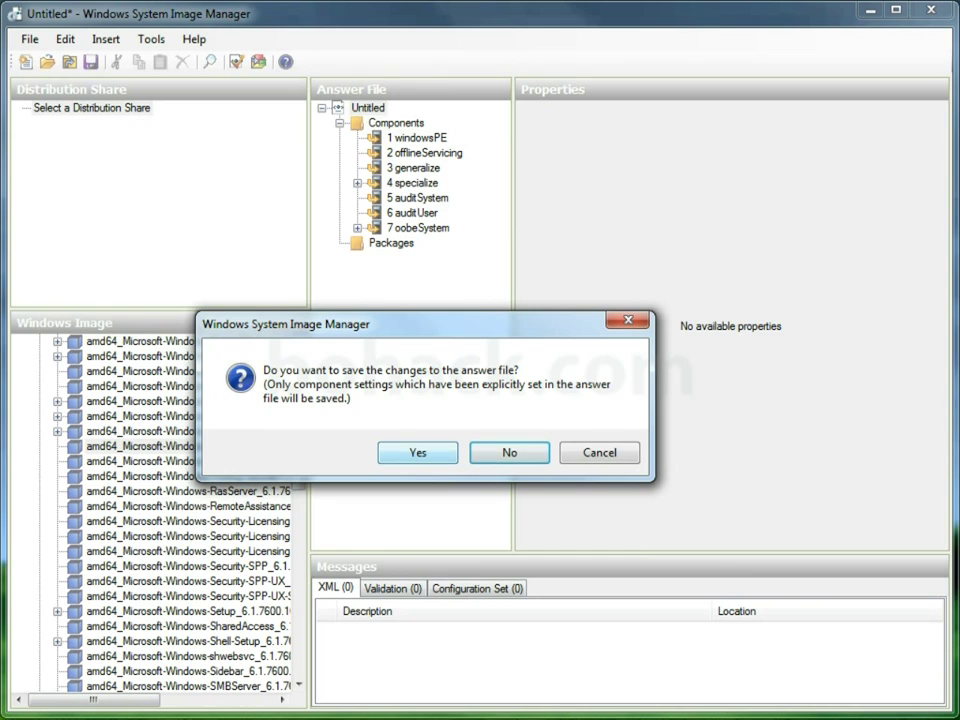
pyautogui.press('Return')
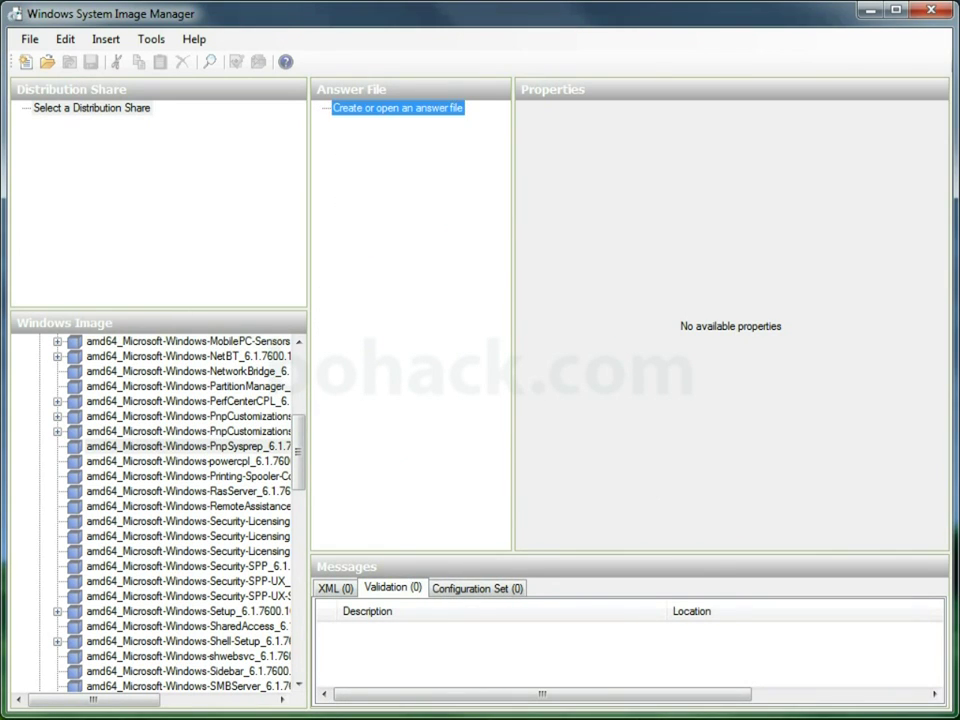
pyautogui.rightClick(137, 342)
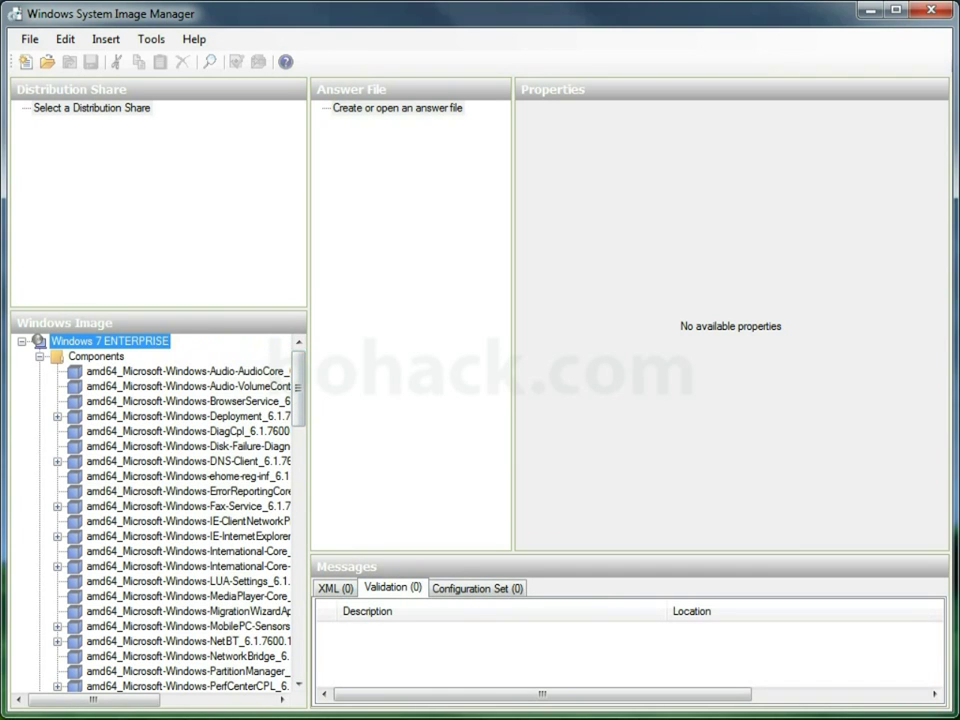
pyautogui.click(214, 377)
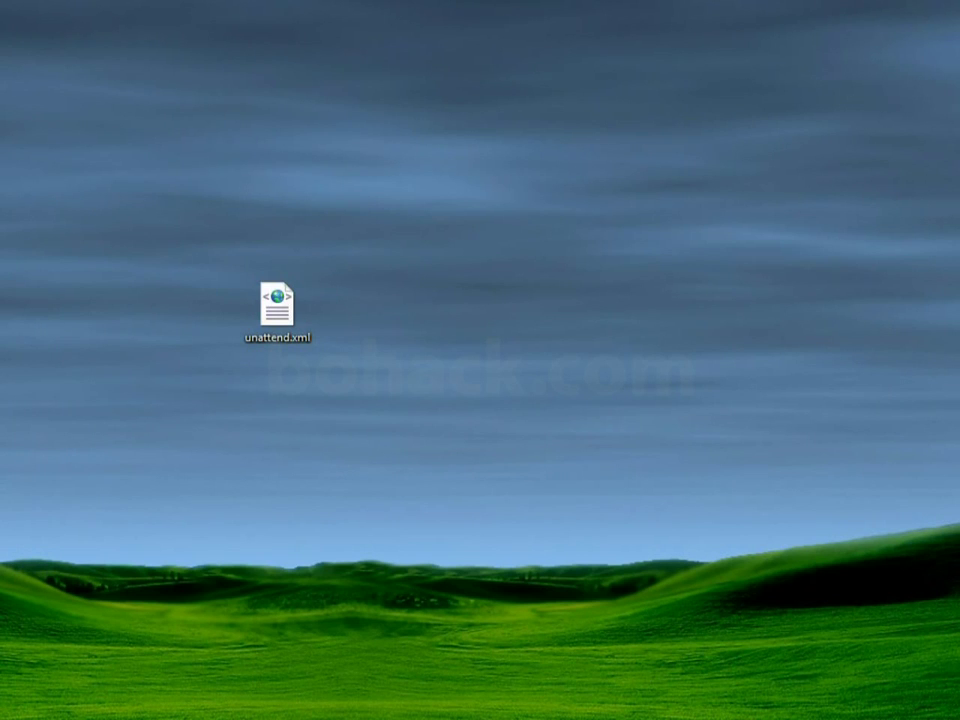
# - Open the desktop's spstart.cmd script in UltraEdit from its context menu
pyautogui.rightClick(348, 305)
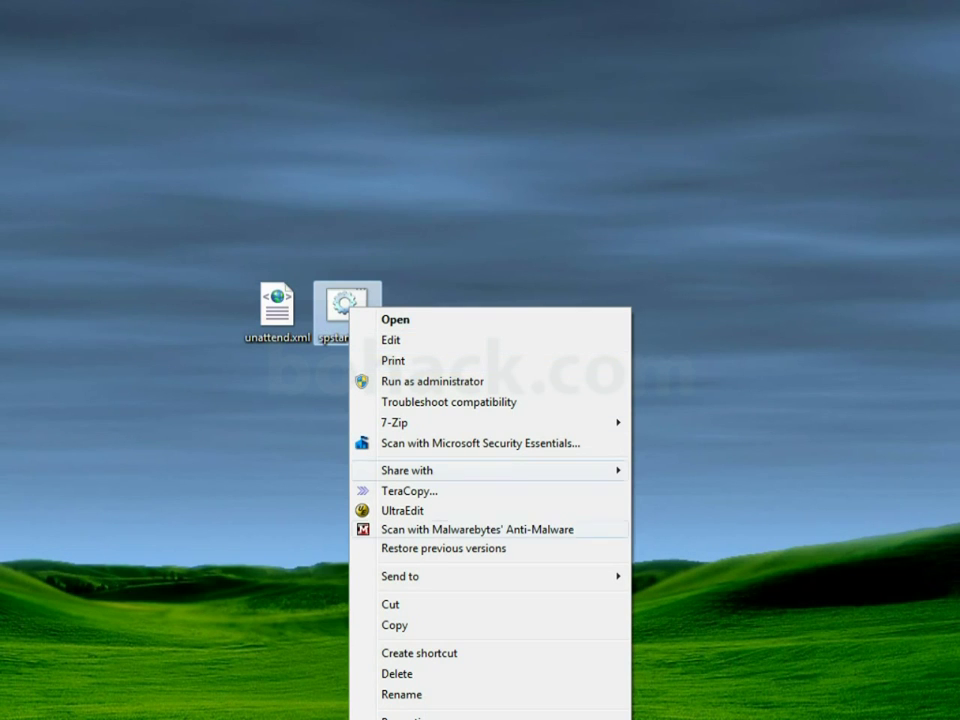
pyautogui.click(402, 510)
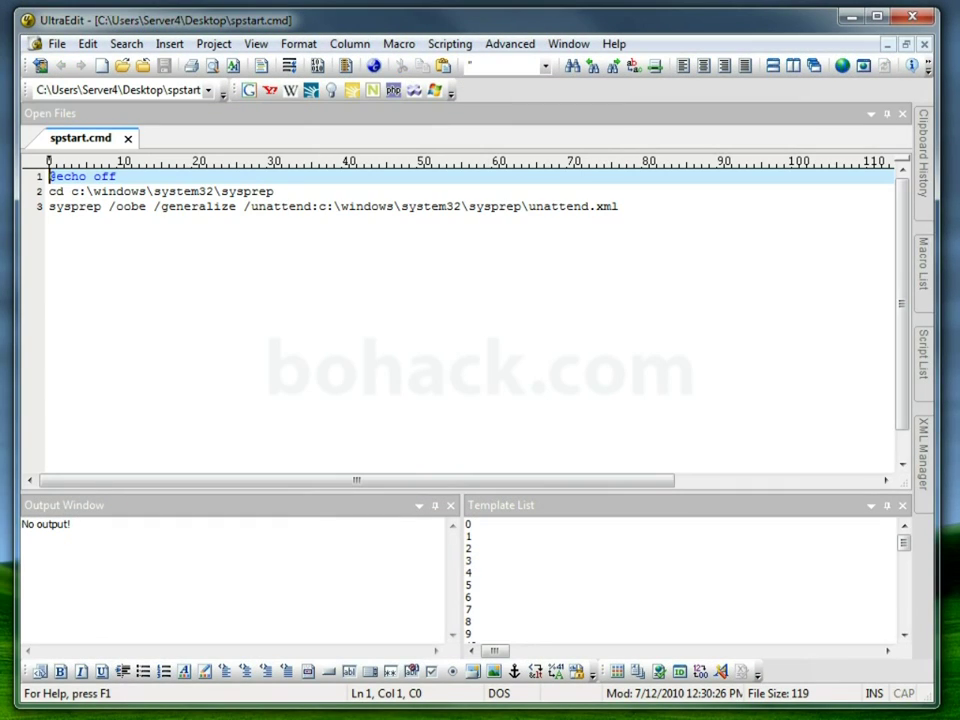